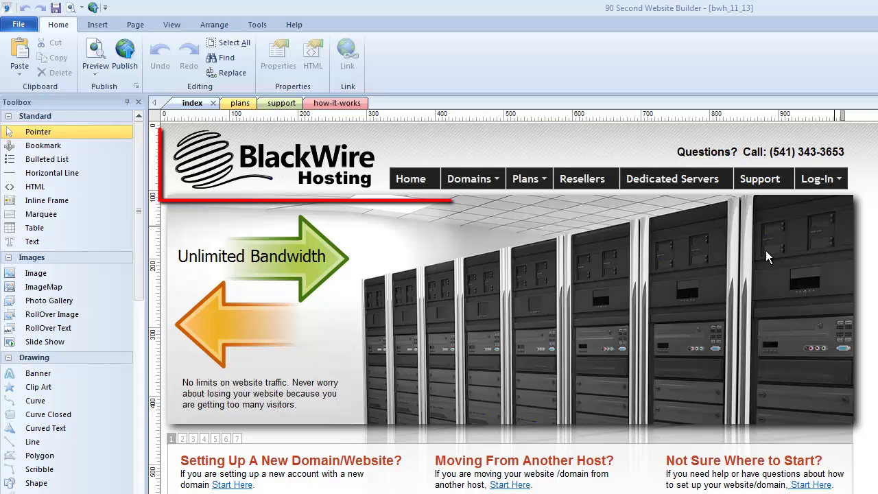
Examine the logo, navigation menu and phone line on the index page, and the header areas of the plans, support and how-it-works pages.
left_click(287, 168)
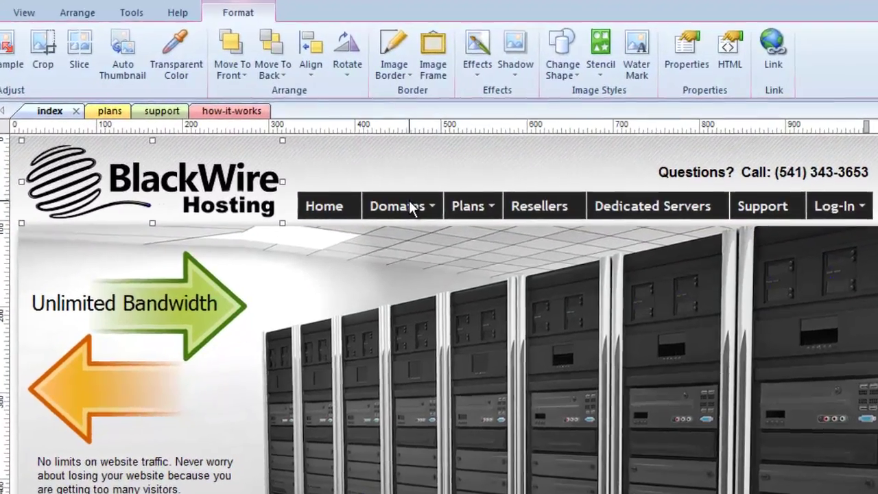
left_click(442, 188)
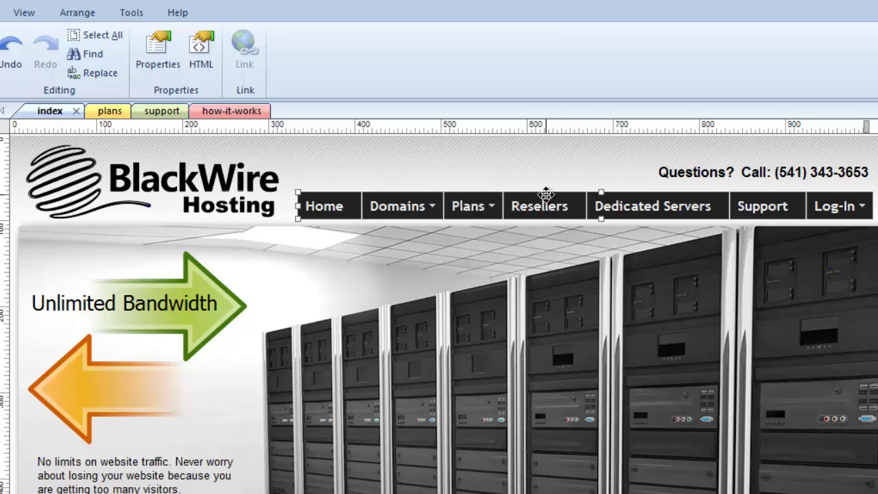
left_click(708, 171)
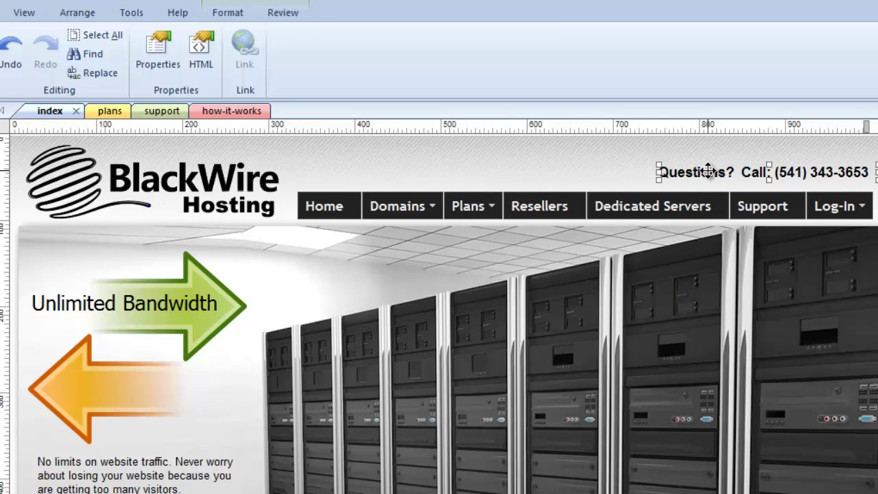
left_click(555, 161)
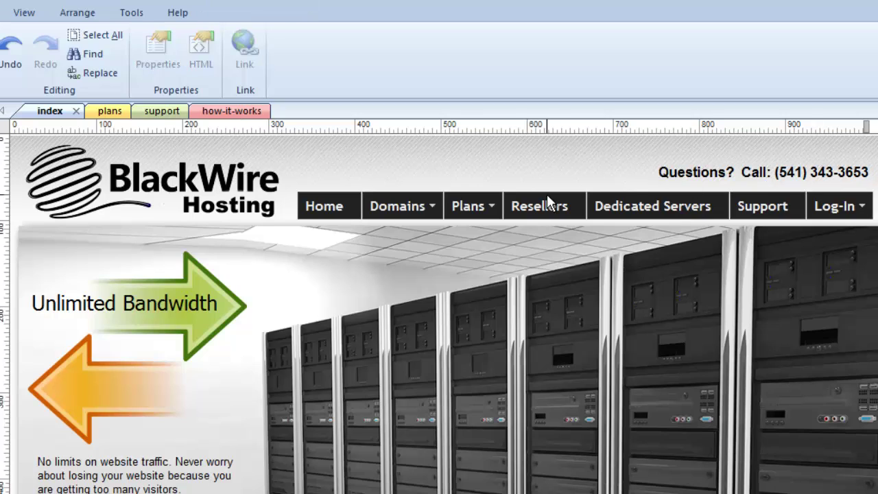
left_click(113, 112)
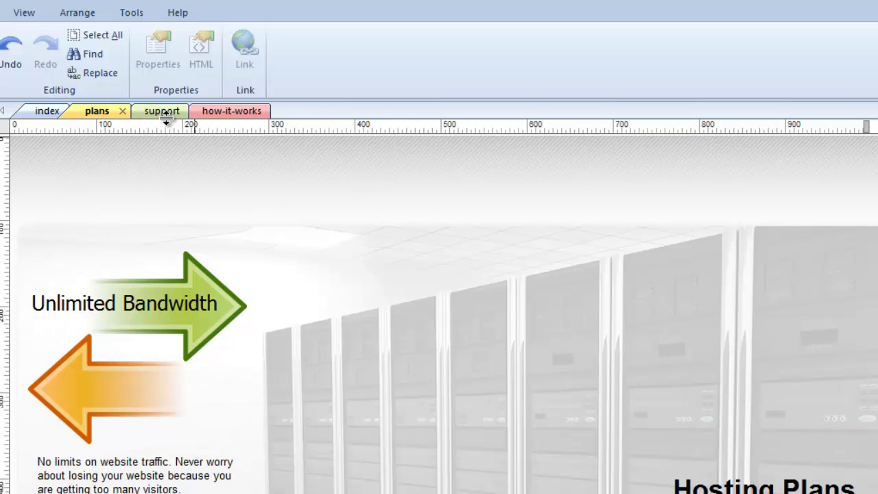
left_click(164, 112)
left_click(240, 115)
left_click(152, 115)
left_click(98, 116)
left_click(54, 115)
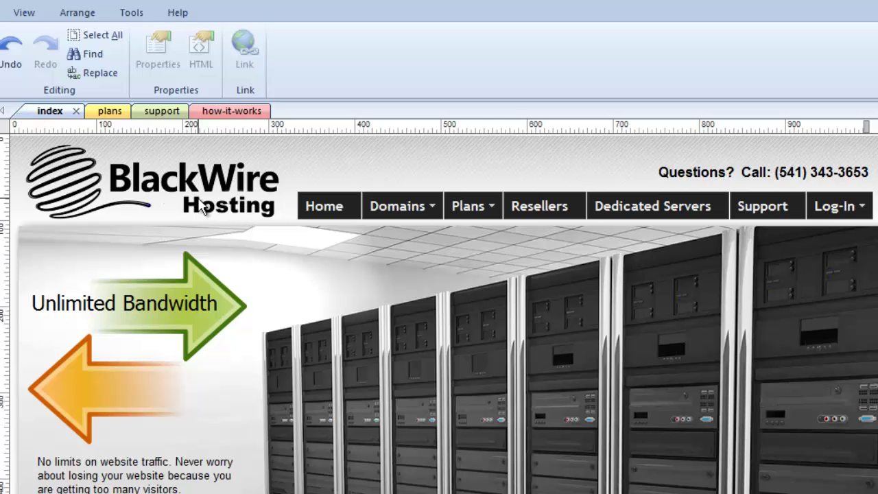
Copy the index page's logo, navigation menu and phone line to the plans page and move them up into the header area.
left_click(117, 175)
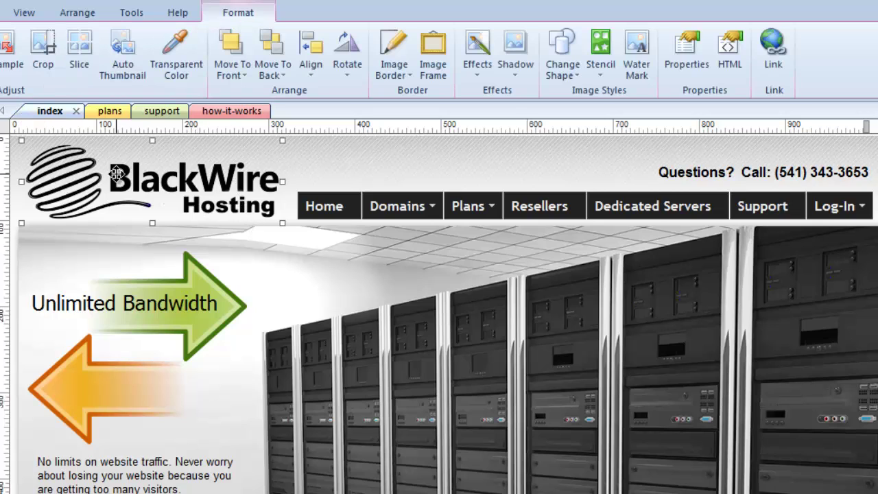
left_click(402, 200, "shift")
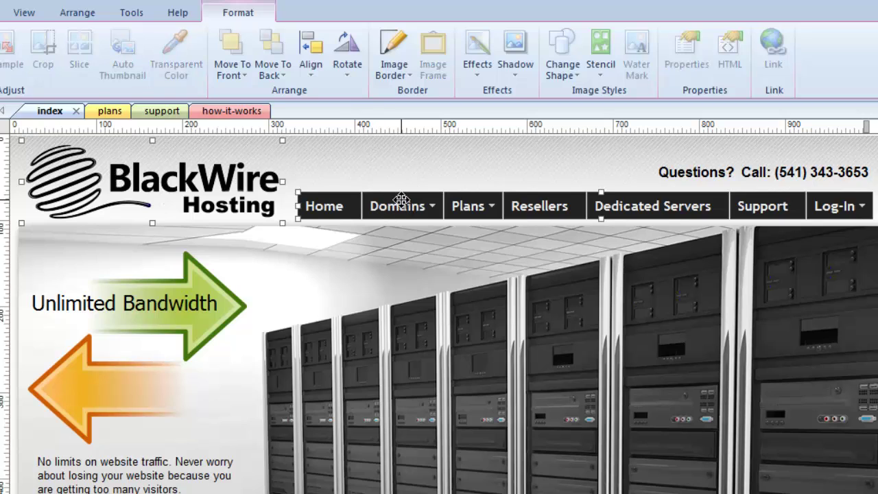
left_click(696, 172, "shift")
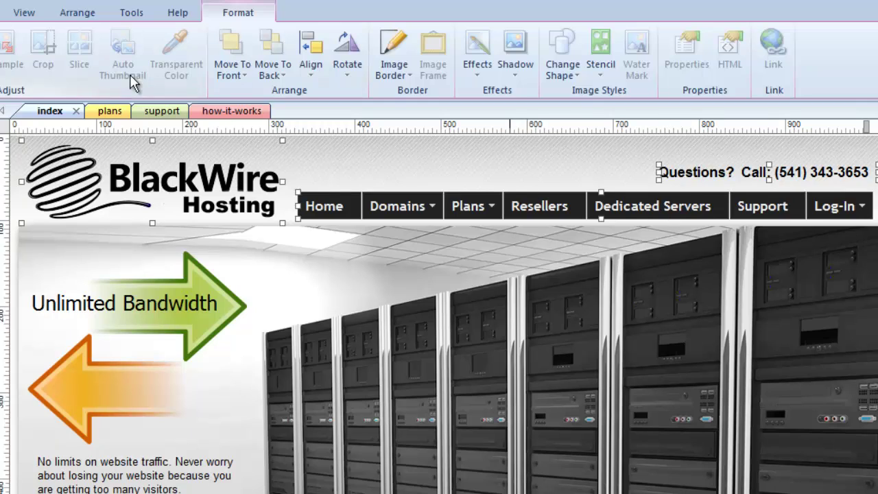
left_click(118, 114)
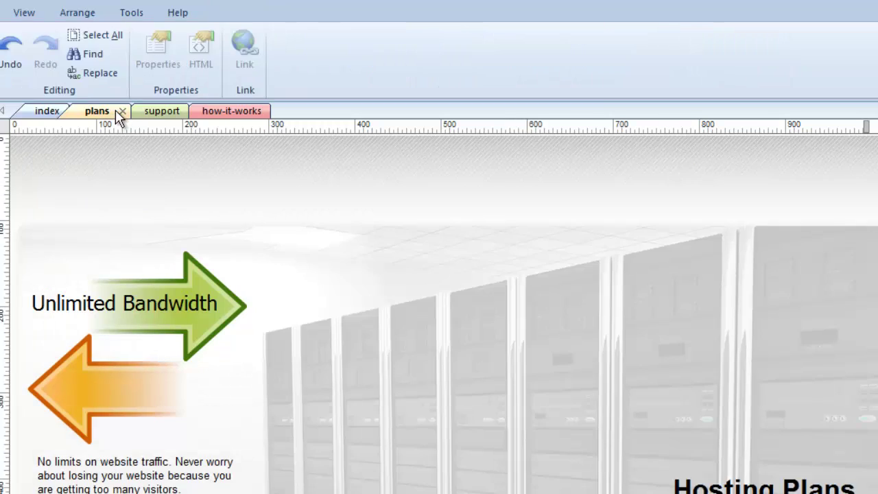
right_click(189, 154)
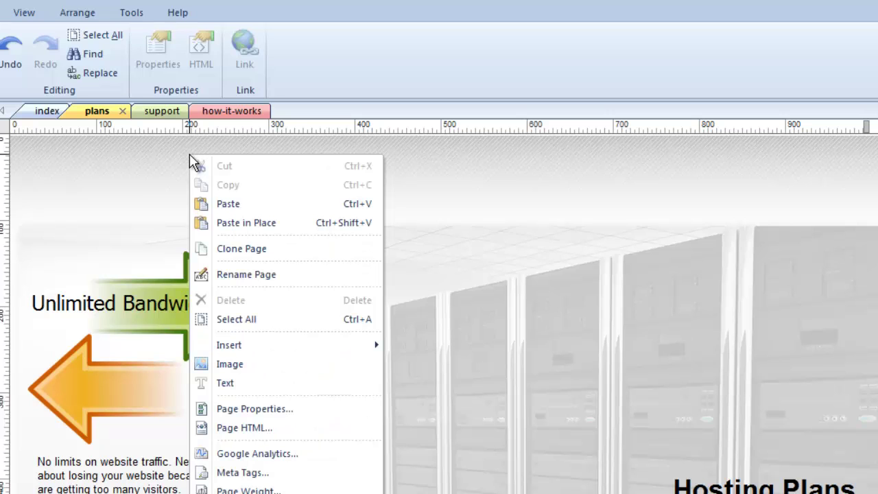
left_click(234, 205)
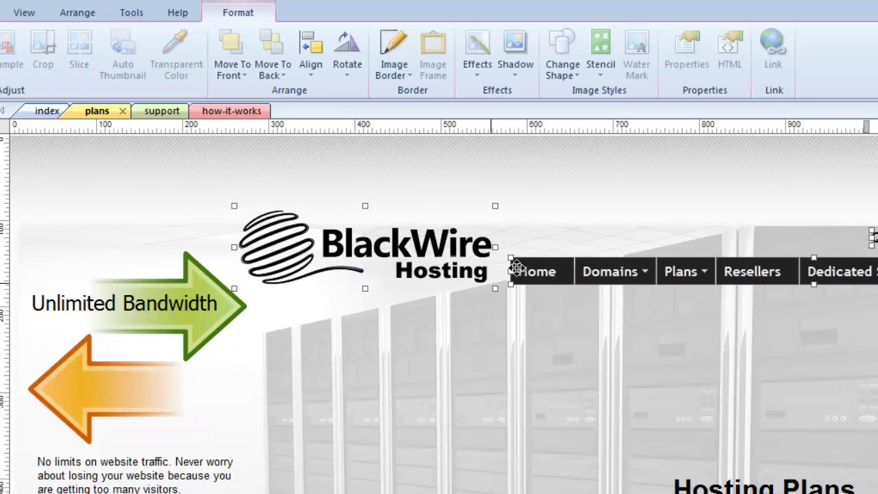
left_click_drag(444, 260, 220, 187)
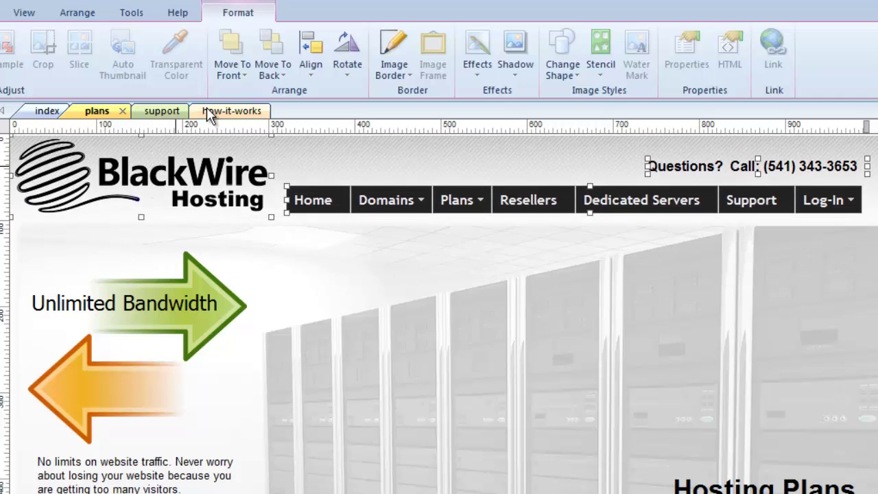
Paste the copied logo, navigation menu and phone line in place on the support and how-it-works pages.
left_click(167, 112)
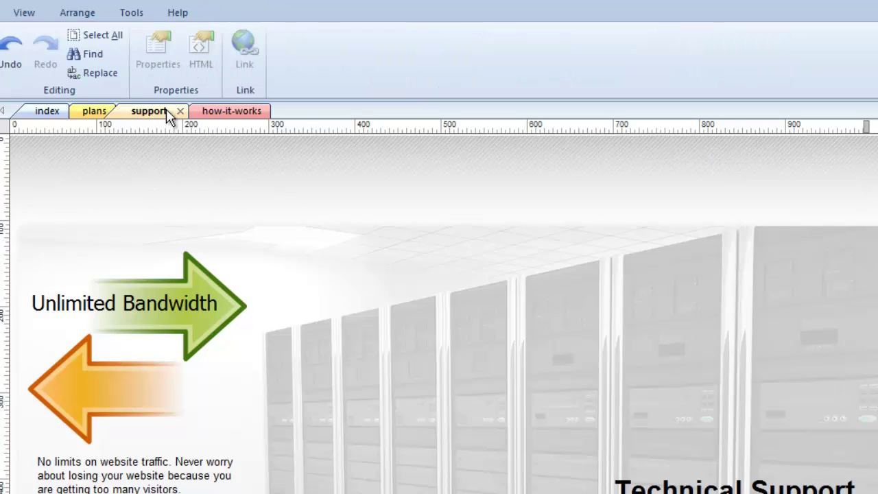
right_click(196, 152)
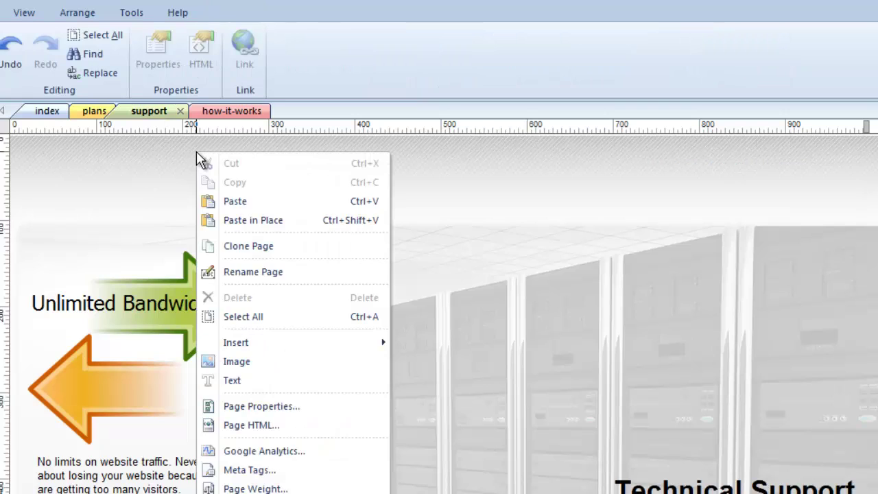
left_click(247, 219)
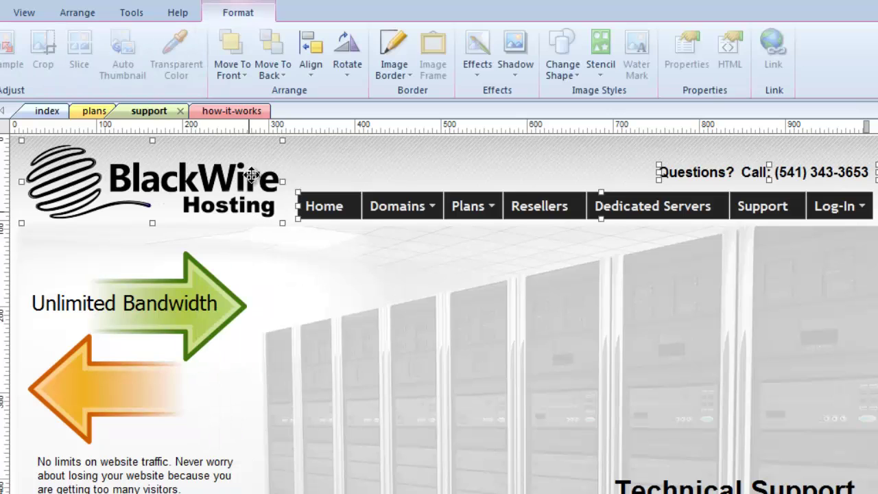
left_click(243, 113)
right_click(240, 162)
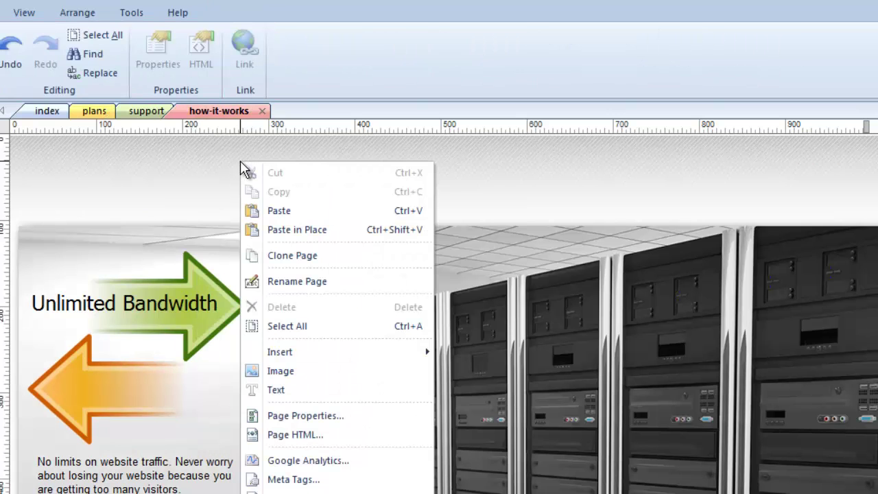
left_click(282, 231)
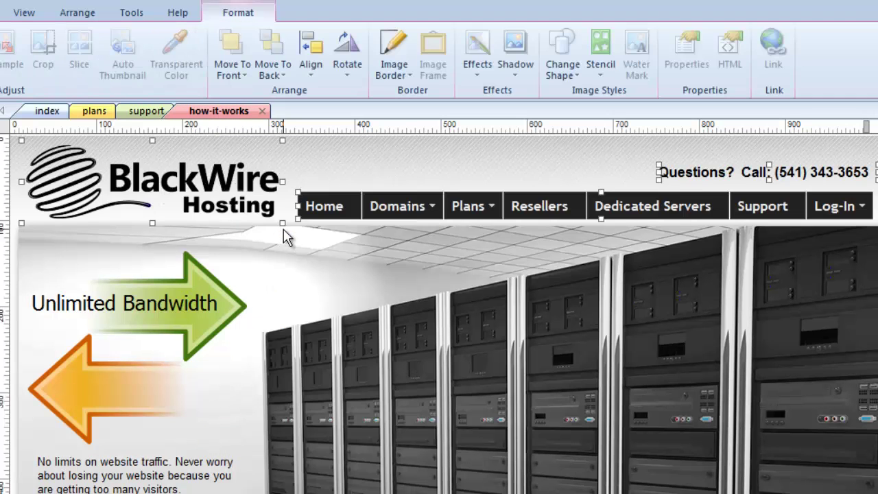
Remove the pasted header elements from the how-it-works, support and plans pages, and return to the index page with nothing selected.
left_click(144, 114)
left_click(99, 111)
left_click(63, 112)
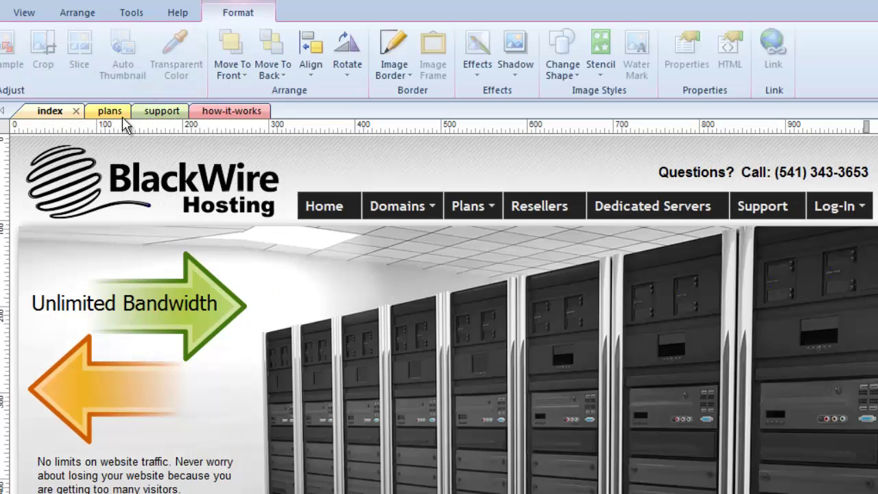
left_click(214, 114)
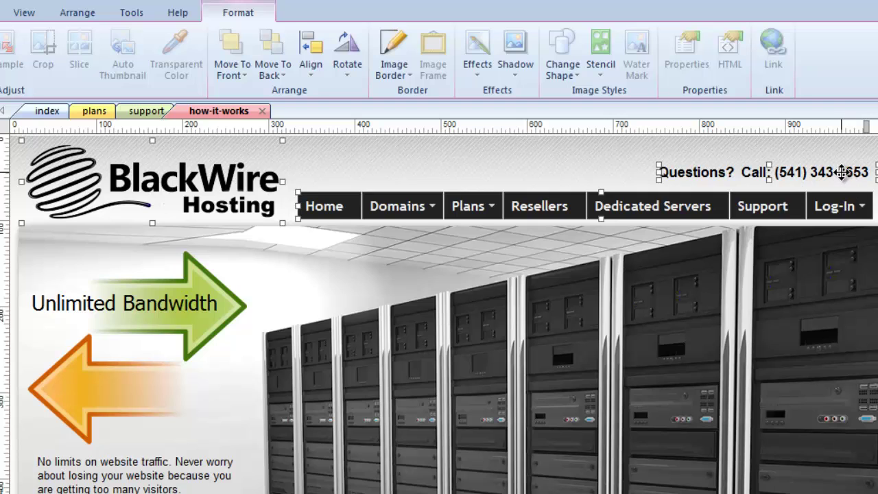
left_click(836, 141)
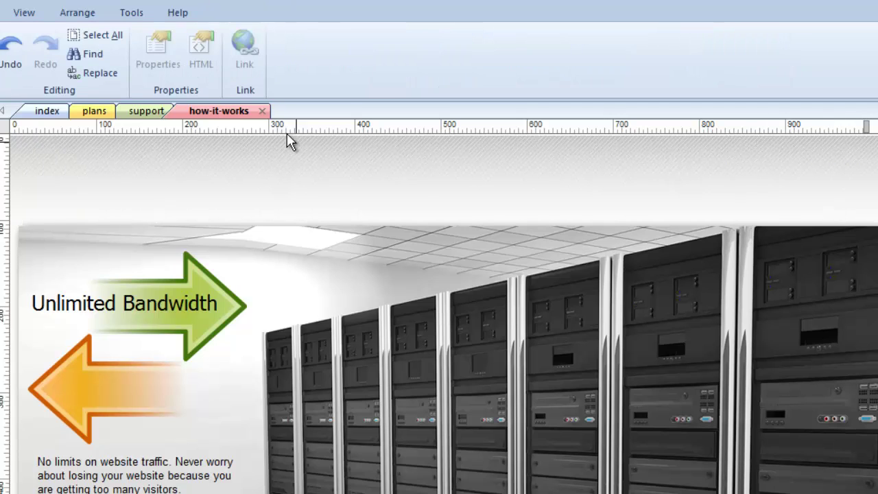
left_click(147, 112)
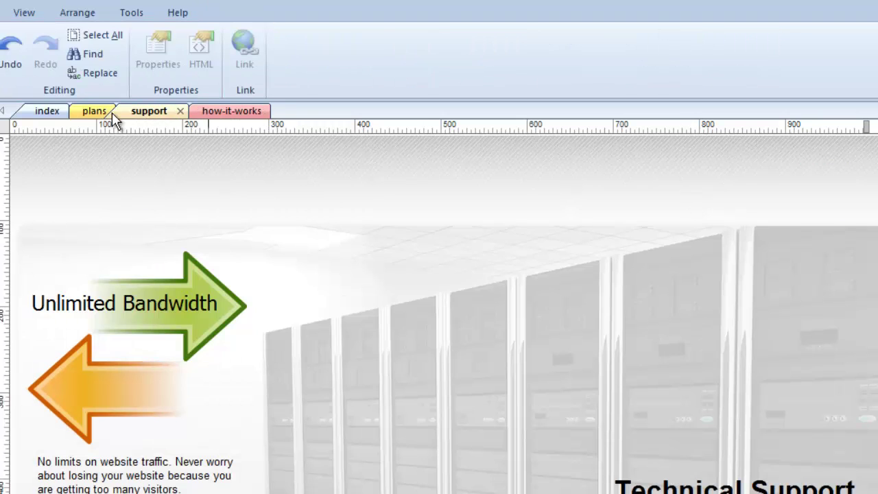
left_click(96, 112)
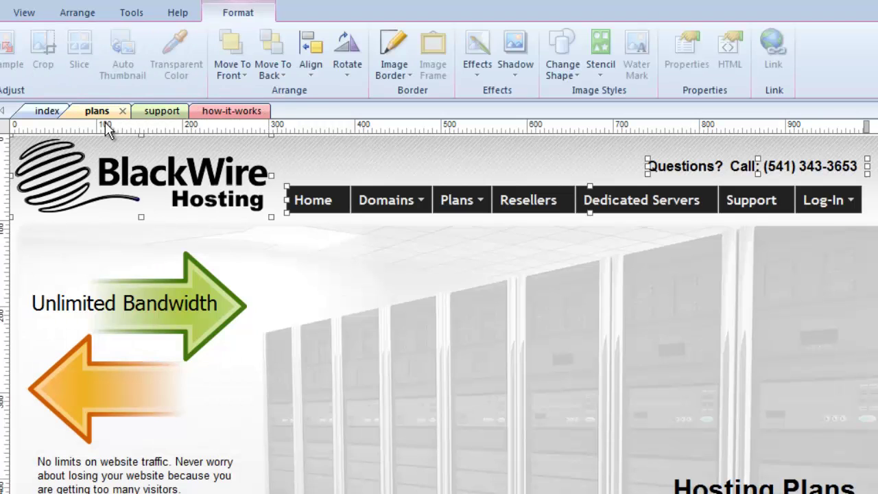
left_click(48, 113)
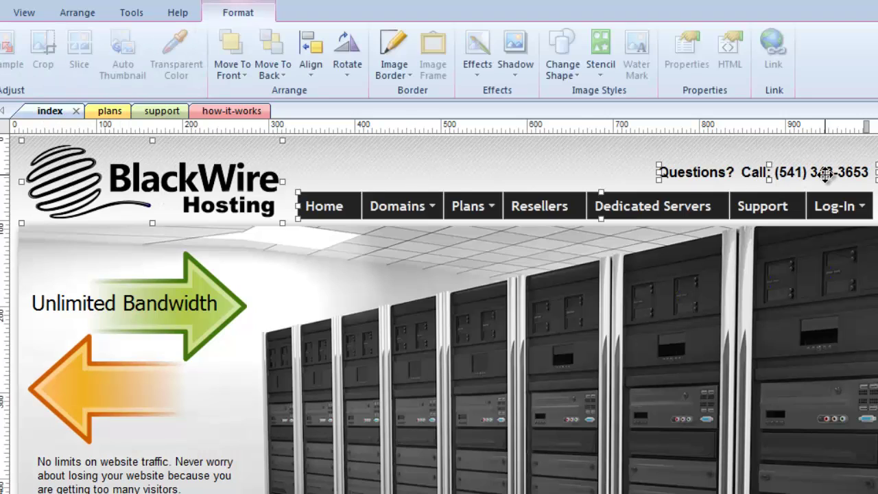
key("Escape")
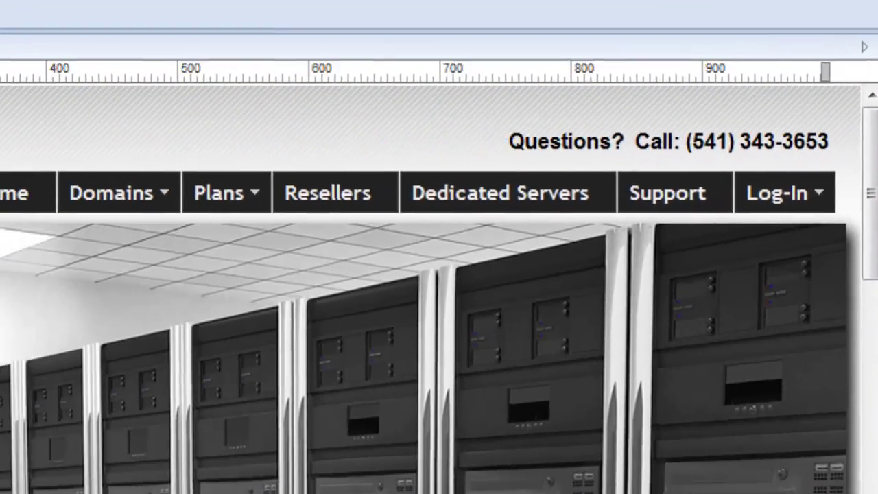
Open the master page, and remove the logo, navigation menu and phone line together from the index page.
double_click(769, 288)
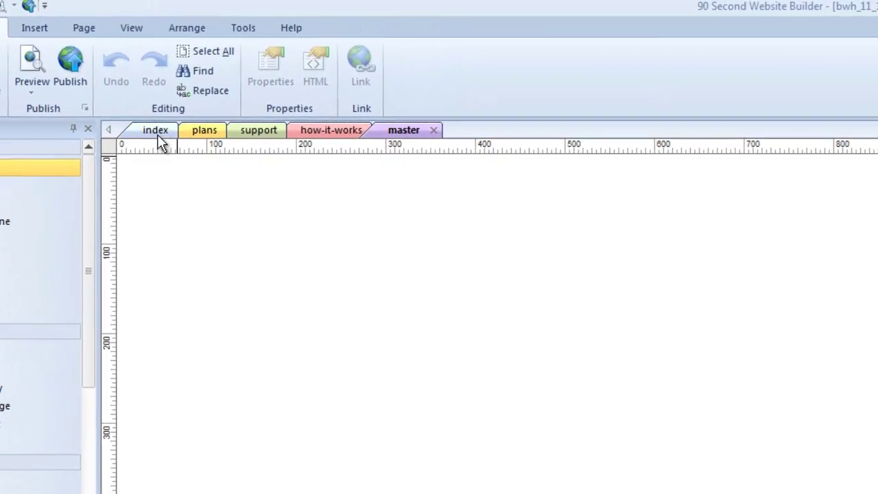
left_click(108, 127)
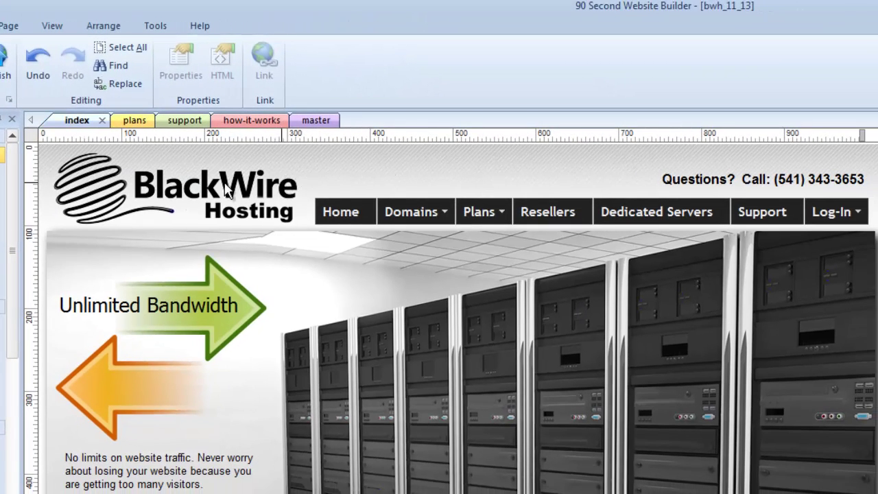
left_click(157, 191)
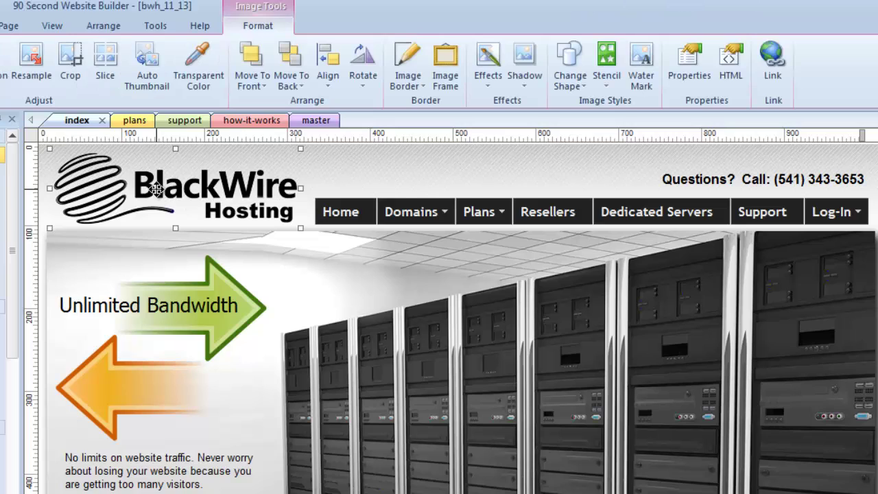
left_click(345, 210, "shift")
left_click(704, 184, "shift")
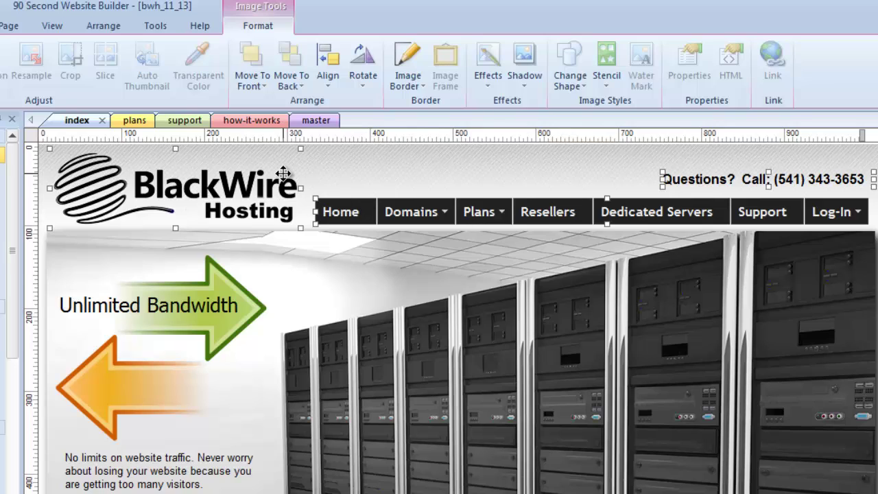
key("Delete")
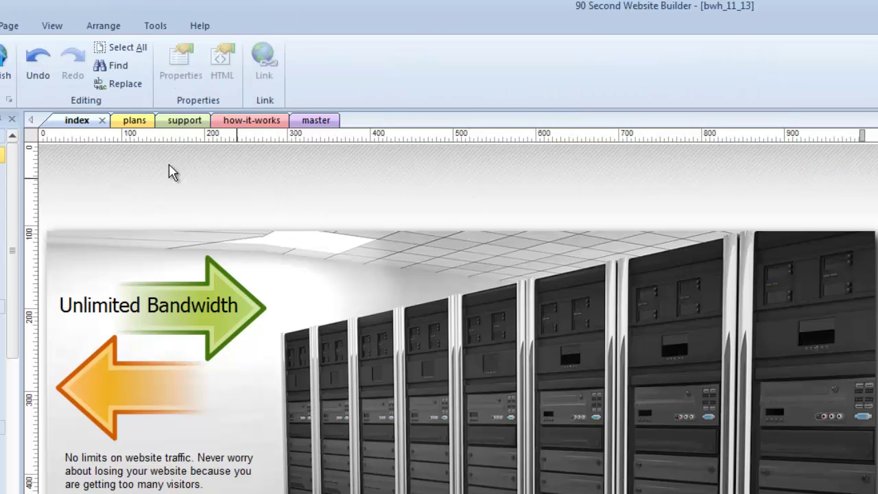
Paste the logo, navigation menu and phone line in place on the blank master page and deselect them.
left_click(134, 123)
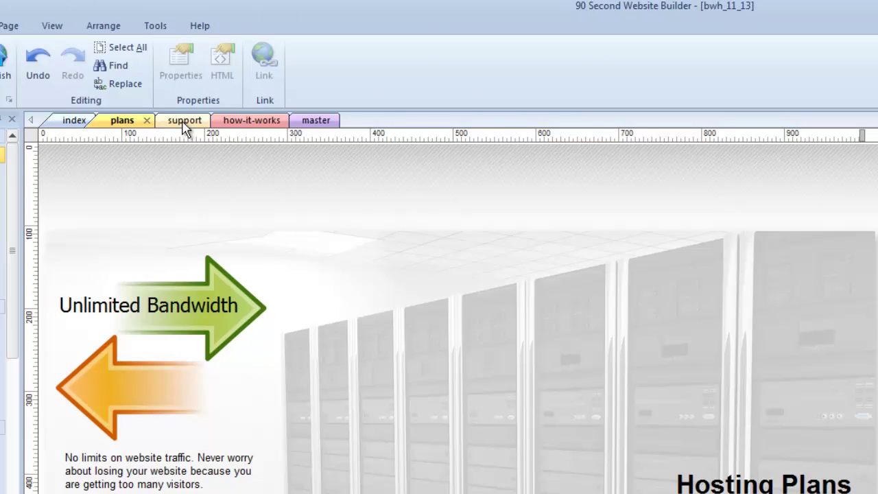
left_click(247, 124)
left_click(322, 123)
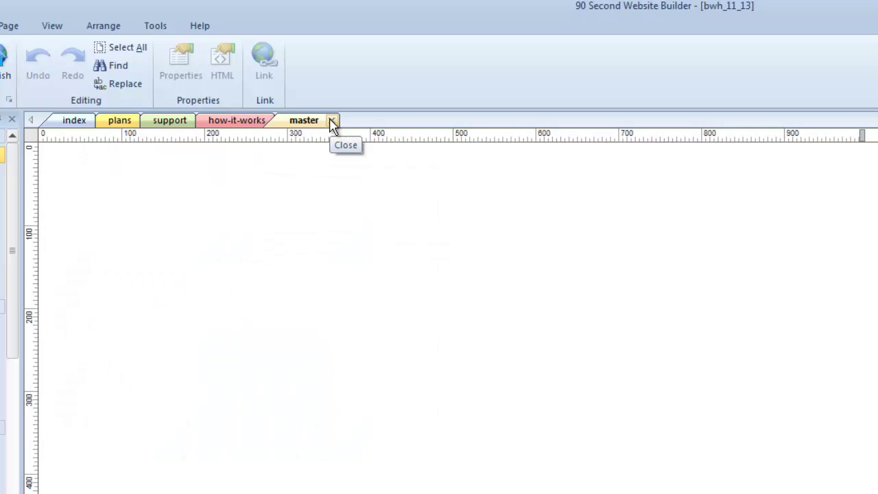
right_click(309, 168)
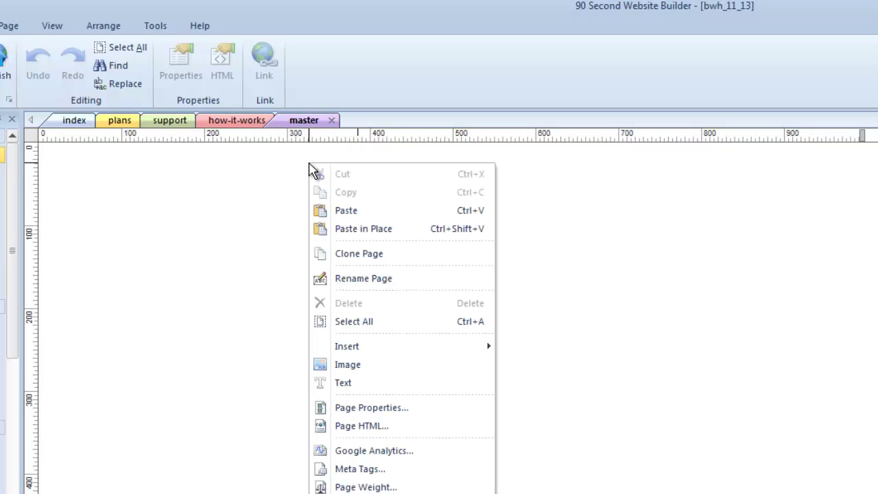
left_click(345, 229)
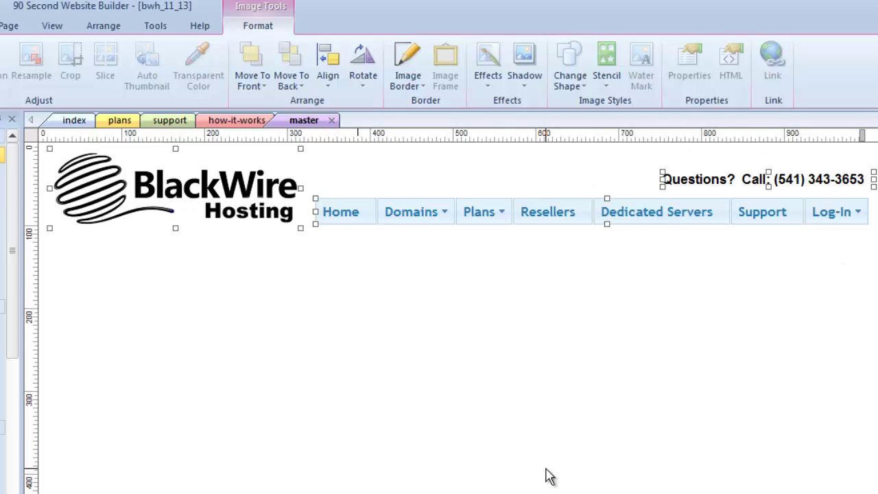
left_click(497, 460)
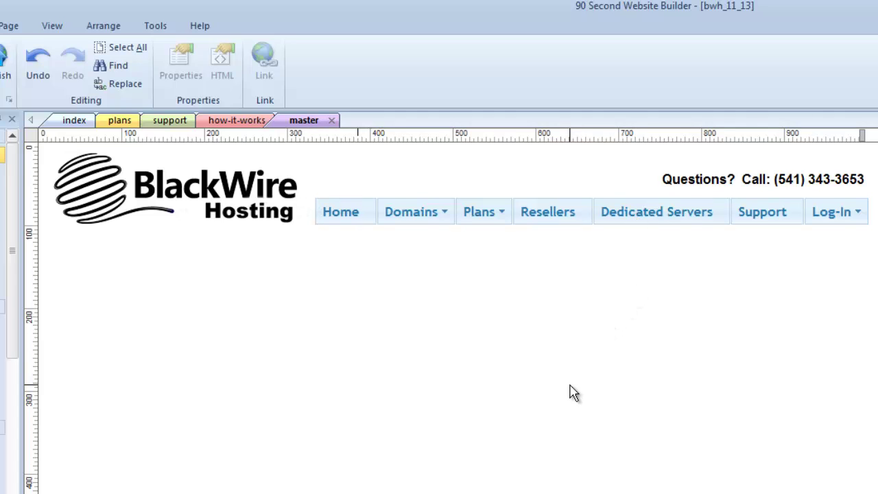
Check the header area of the index, plans, support and how-it-works pages against the master page, ending on the index page.
left_click(84, 122)
left_click(130, 123)
left_click(192, 125)
left_click(238, 127)
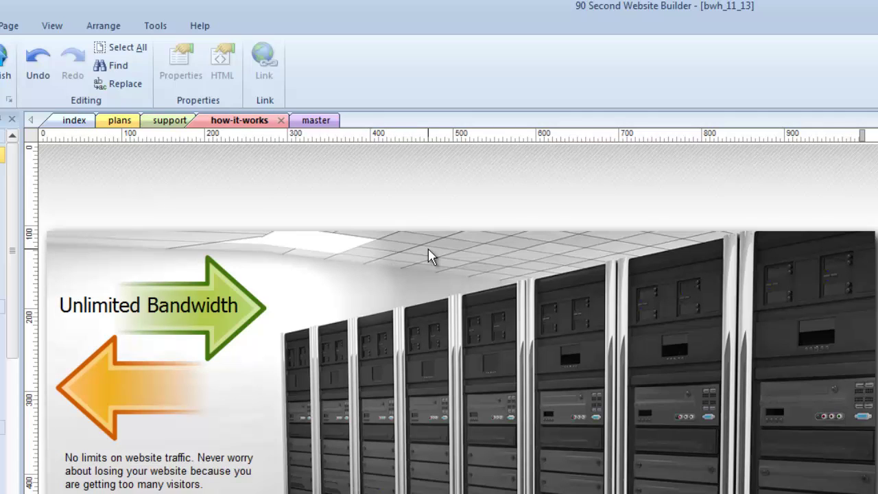
left_click(320, 122)
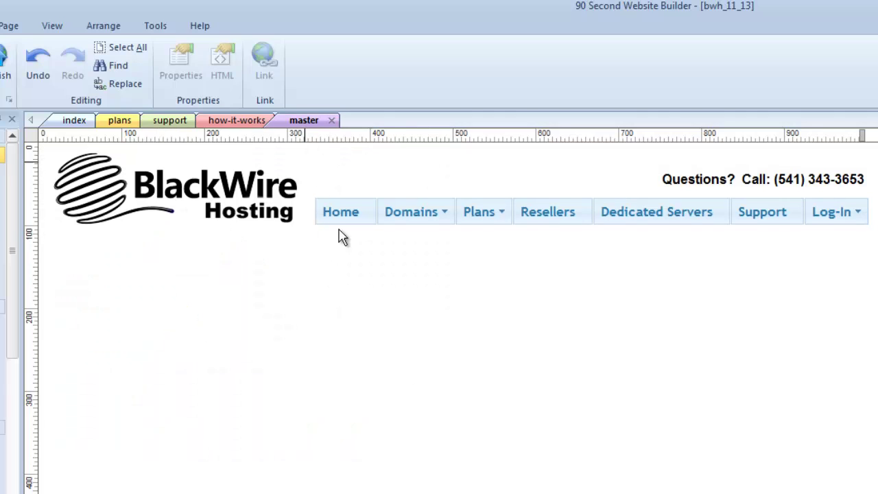
left_click(252, 126)
left_click(172, 121)
left_click(124, 124)
left_click(73, 121)
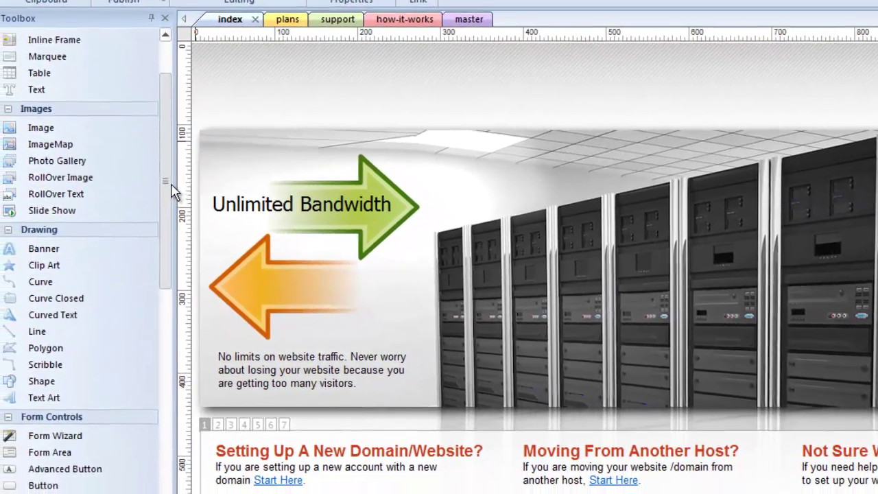
Draw a Master Objects frame about 980 pixels wide and 100 pixels high across the index page's empty header area.
left_click_drag(137, 201, 156, 368)
left_click_drag(190, 343, 190, 413)
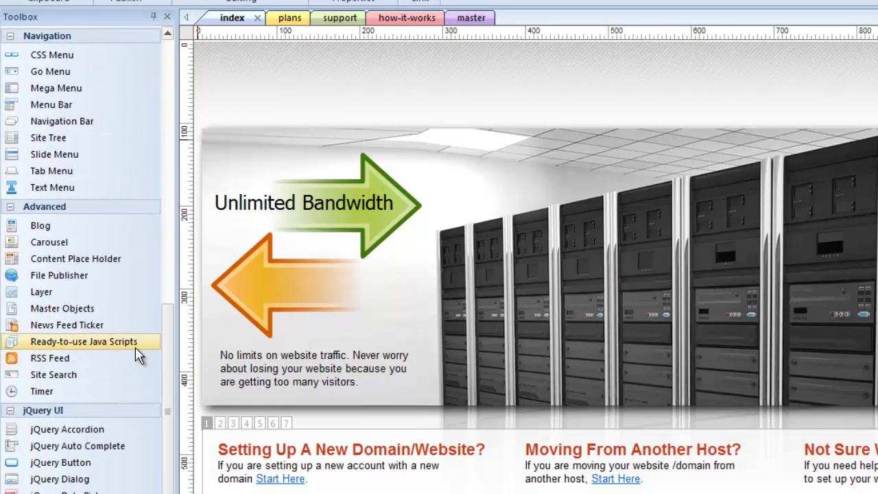
left_click(39, 313)
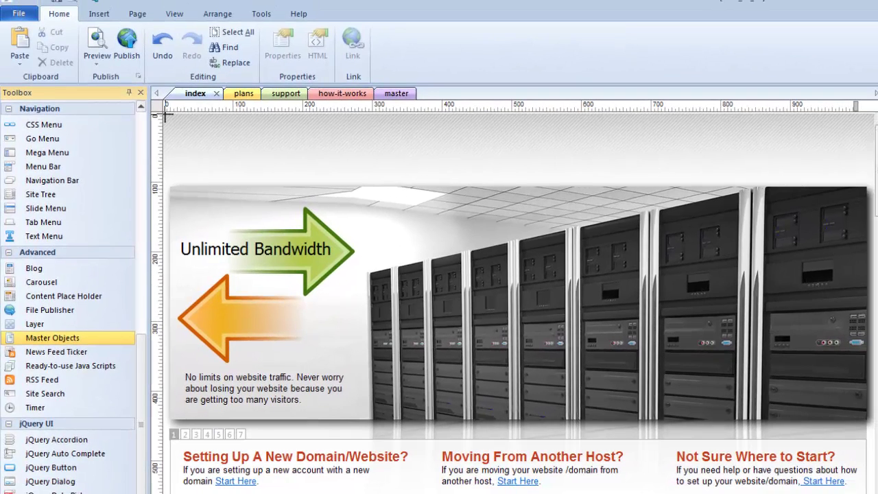
left_click_drag(165, 117, 852, 186)
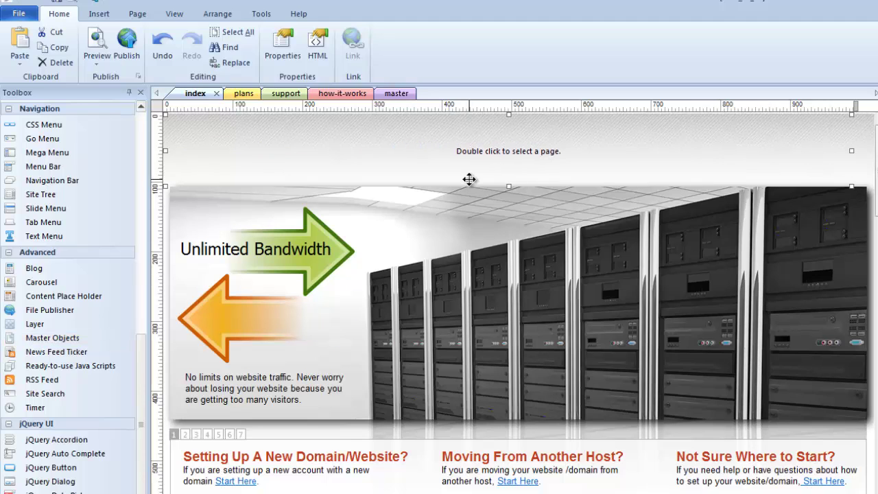
Set the Master Objects frame to reuse the objects of the master page, embedded as a layer.
double_click(489, 150)
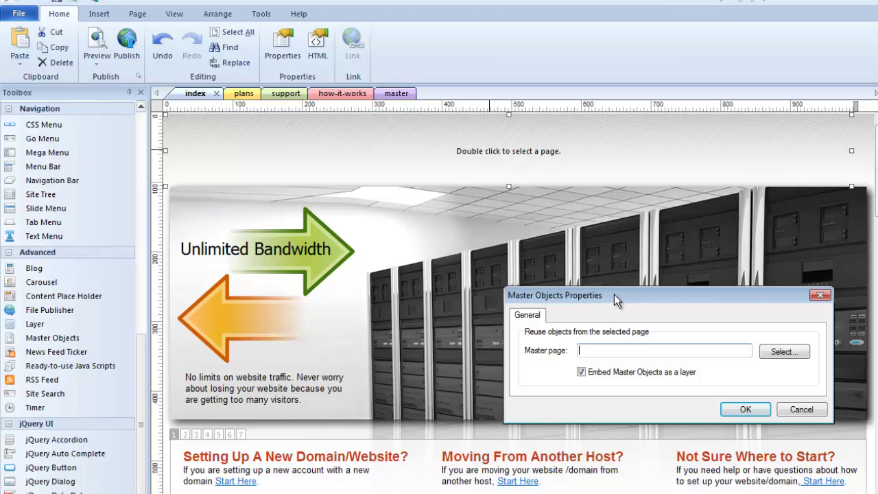
left_click_drag(614, 295, 484, 206)
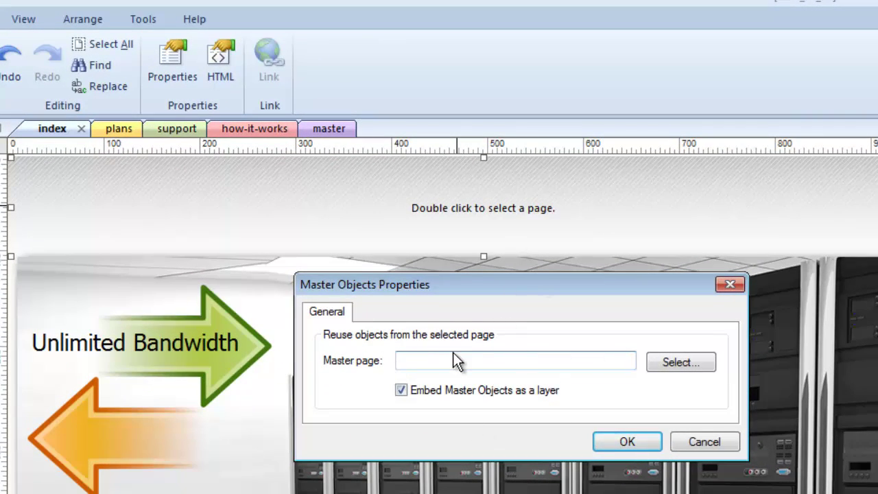
left_click(678, 362)
left_click(376, 326)
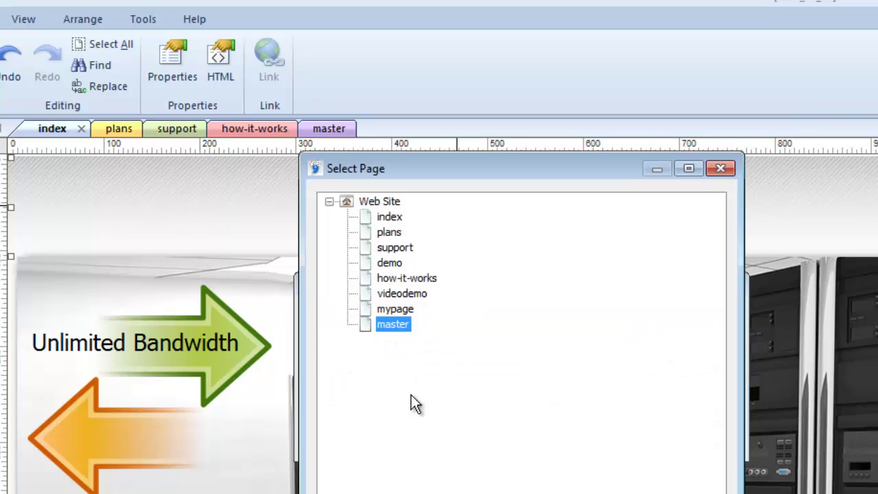
double_click(392, 324)
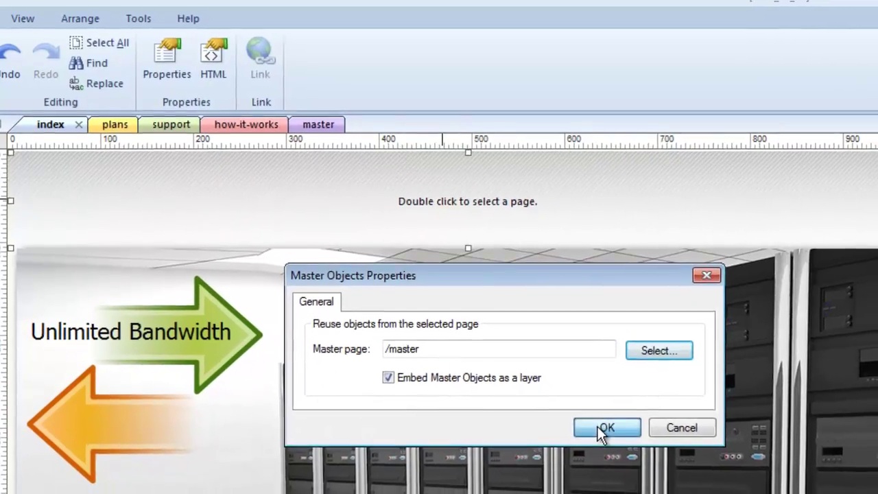
left_click(598, 427)
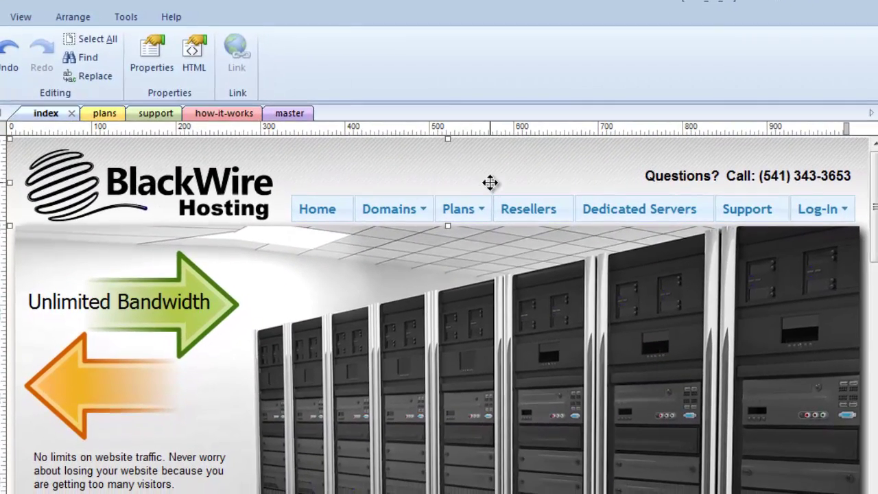
Shift the Master Objects header into place at the top of the index page and compare it with the master page.
left_click_drag(290, 170, 168, 144)
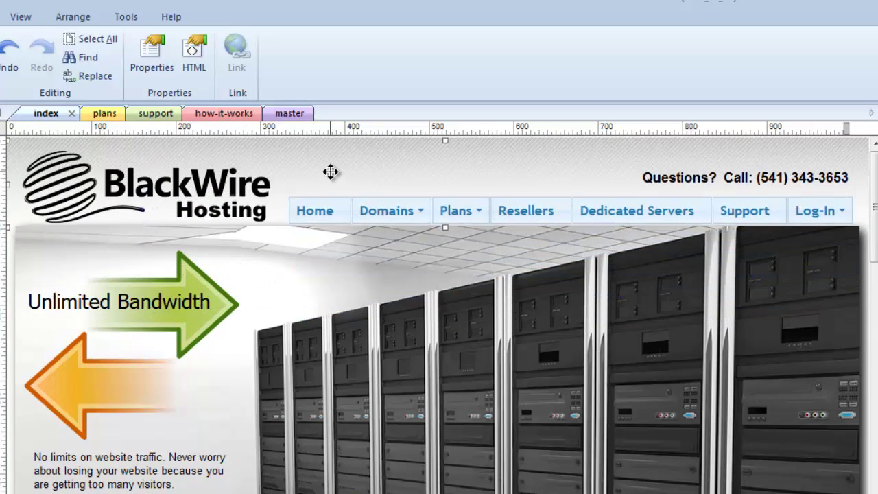
left_click_drag(331, 172, 278, 147)
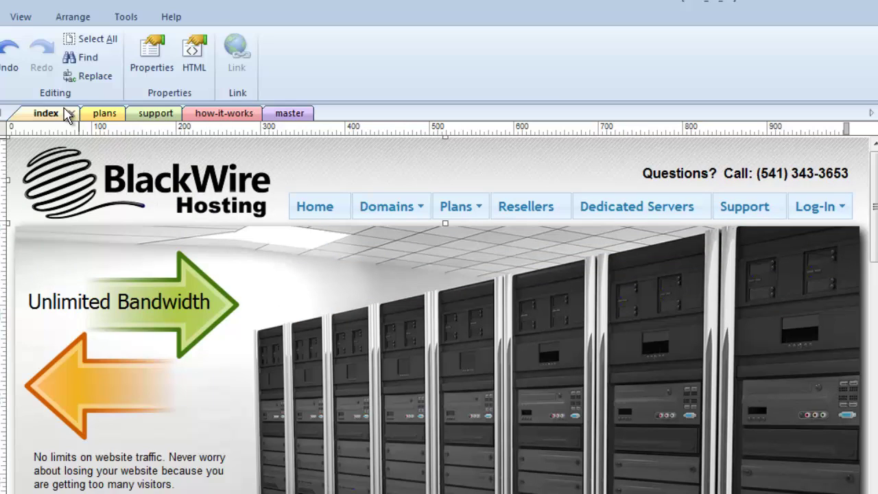
left_click(291, 114)
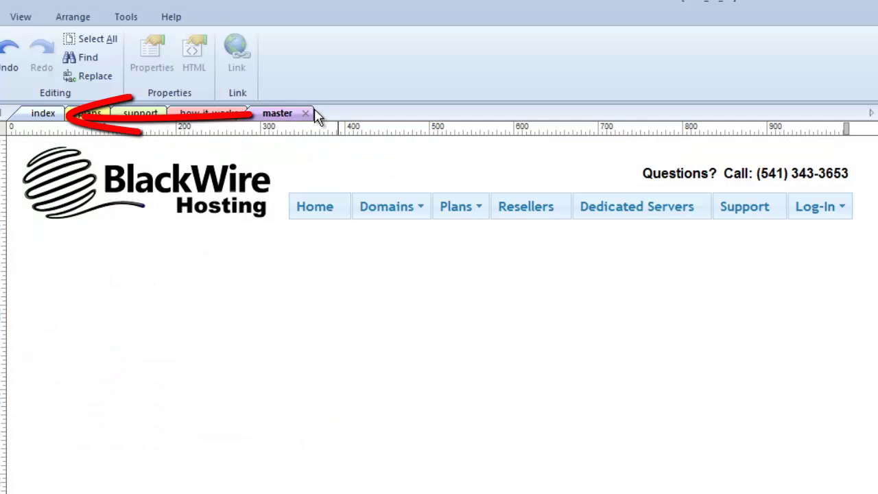
left_click(46, 118)
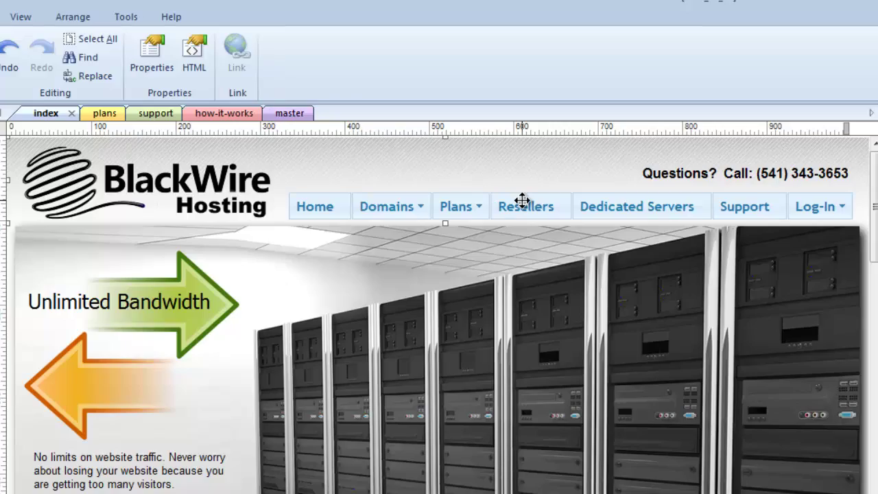
Preview the index page in the browser at full window size to check its header, and close the preview.
key("F5")
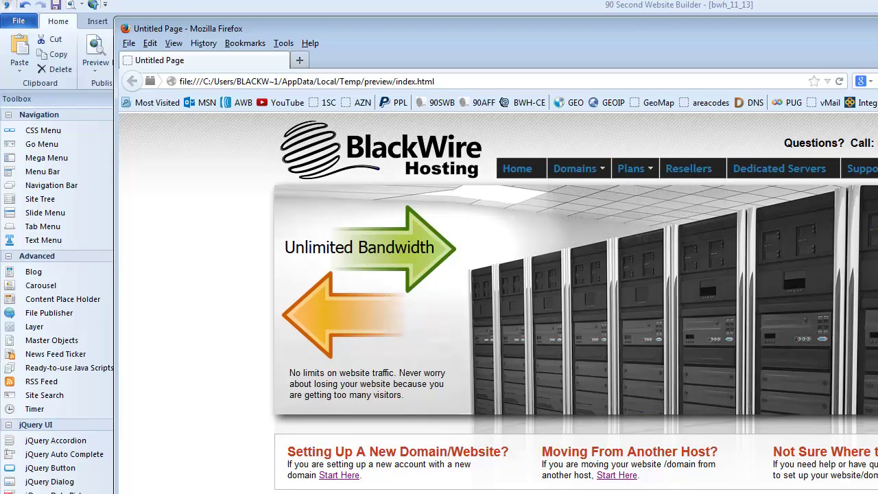
double_click(609, 30)
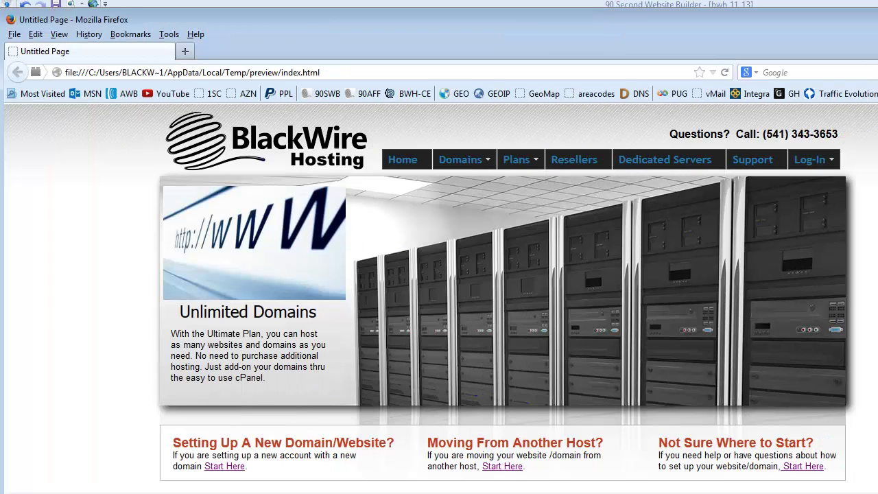
mouse_move(830, 168)
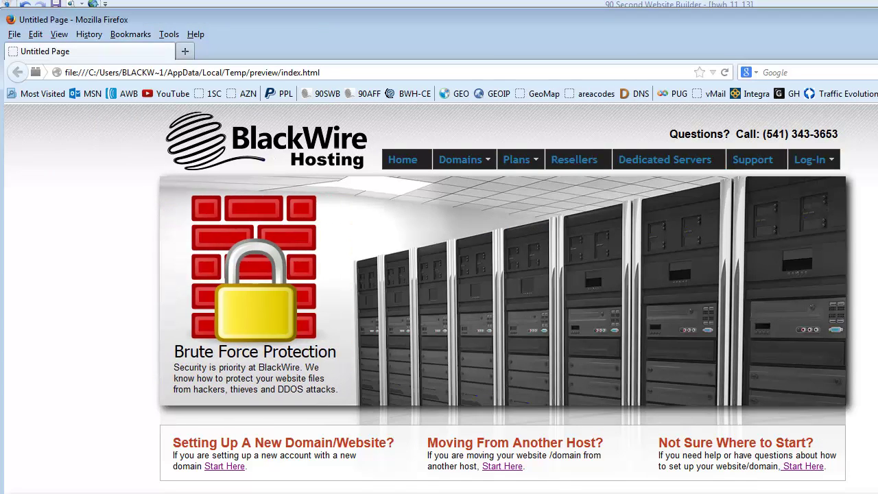
key("alt+F4")
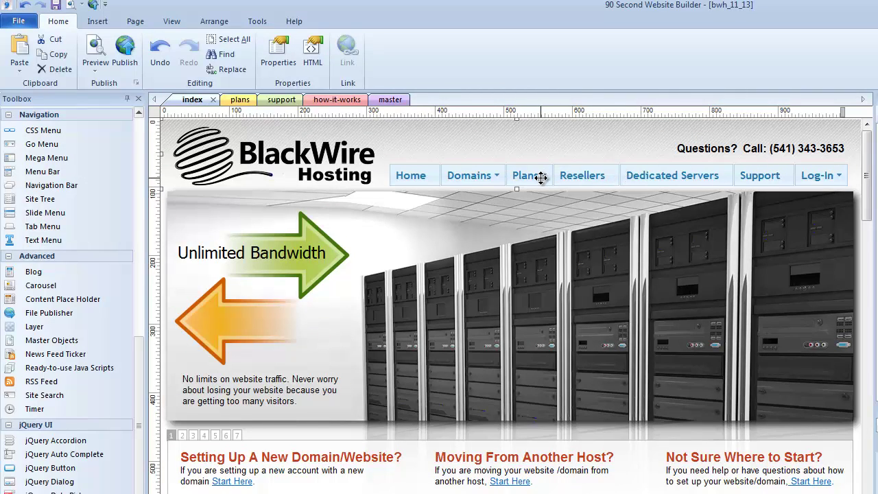
Copy the Master Objects header from the index page and paste it in place on the plans page.
left_click(240, 101)
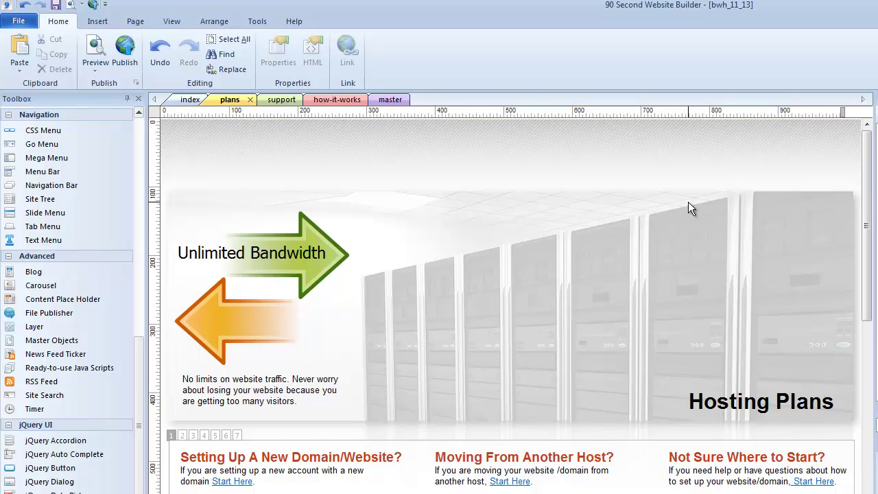
left_click(190, 100)
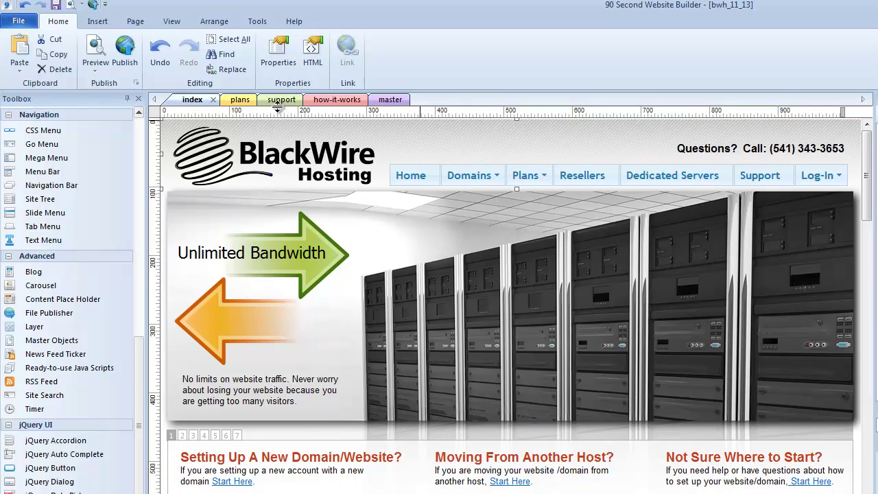
left_click(244, 102)
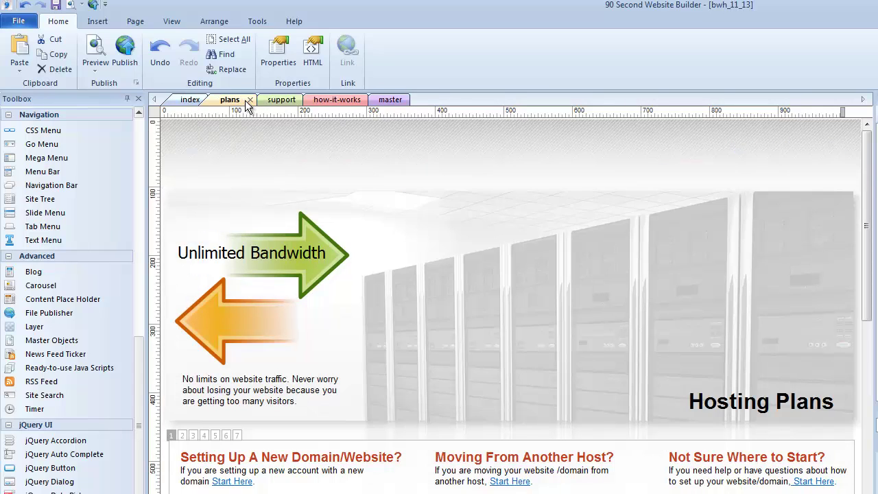
right_click(339, 159)
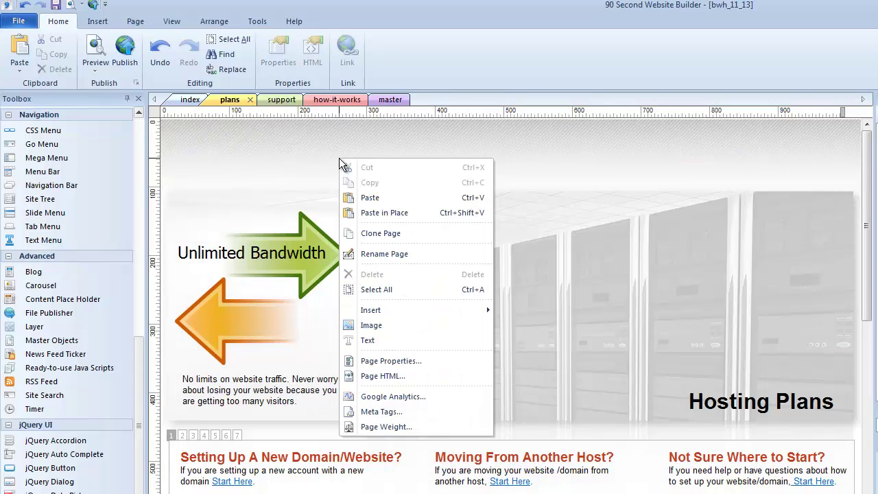
left_click(381, 214)
Paste the copied Master Objects header in place on the support and how-it-works pages.
left_click(280, 100)
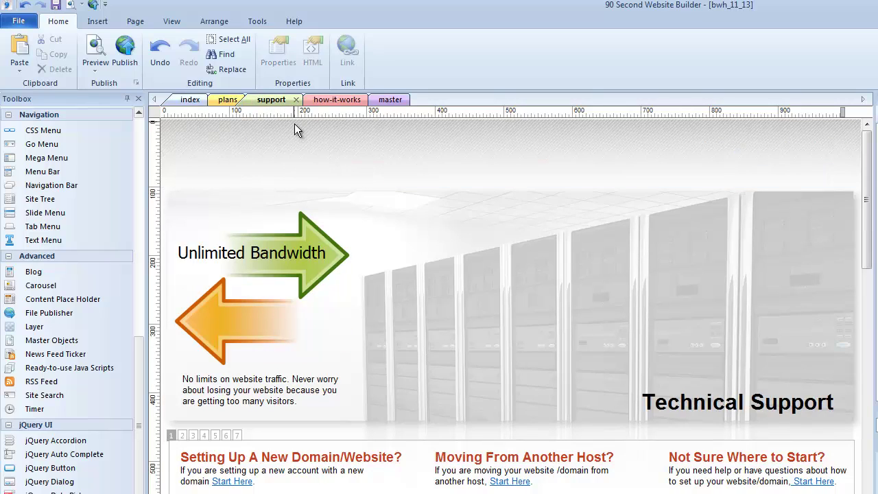
right_click(295, 133)
left_click(348, 188)
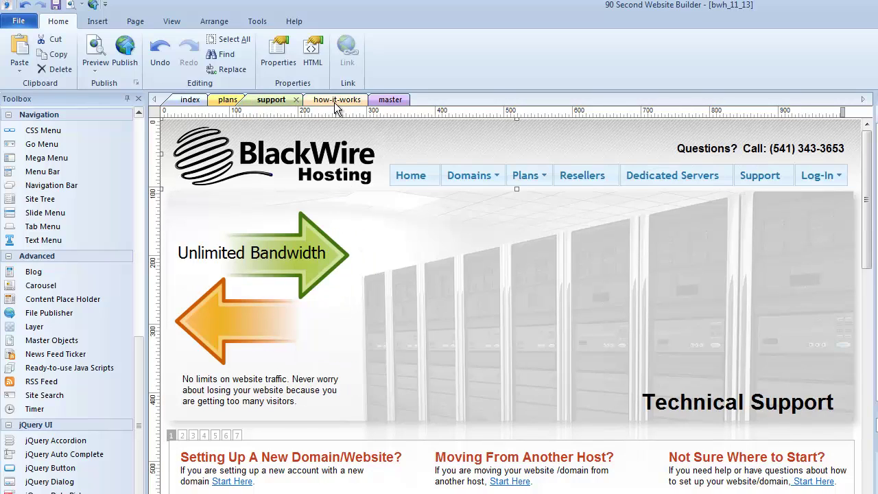
left_click(334, 99)
right_click(330, 141)
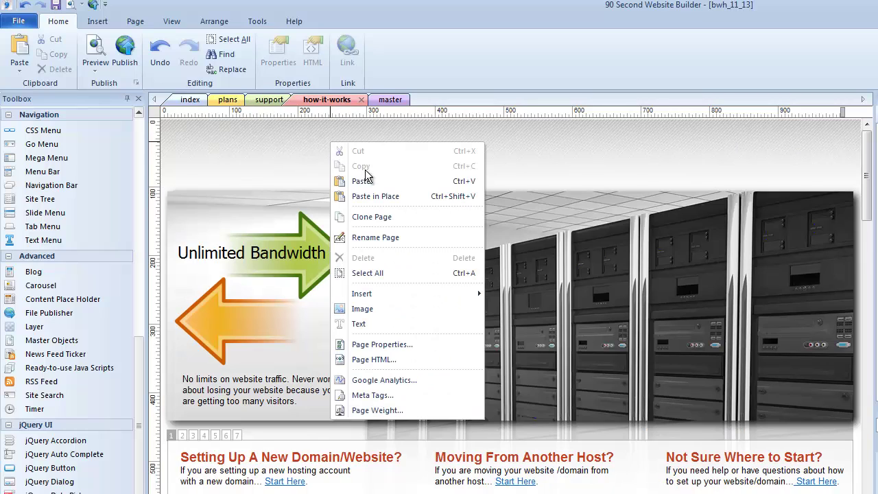
left_click(368, 194)
Compare the shared header on the index, plans, support and how-it-works pages with its source on the master page.
left_click(390, 101)
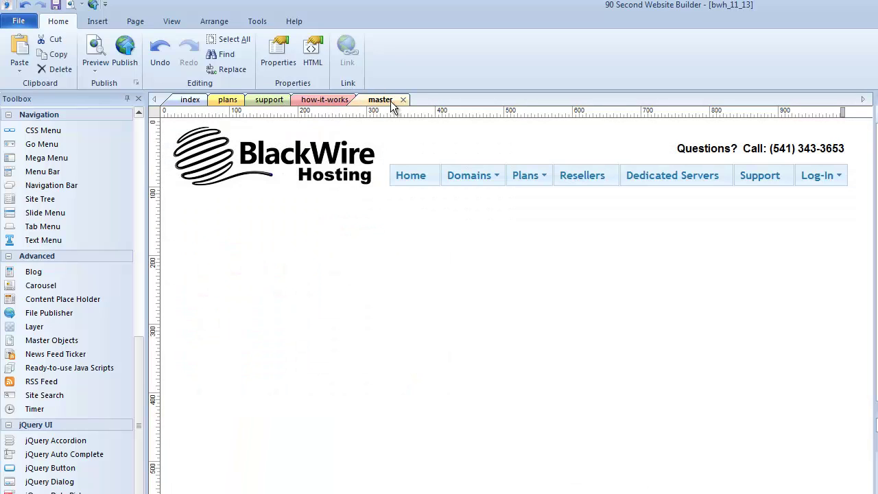
left_click(334, 101)
left_click(269, 99)
left_click(228, 100)
left_click(192, 101)
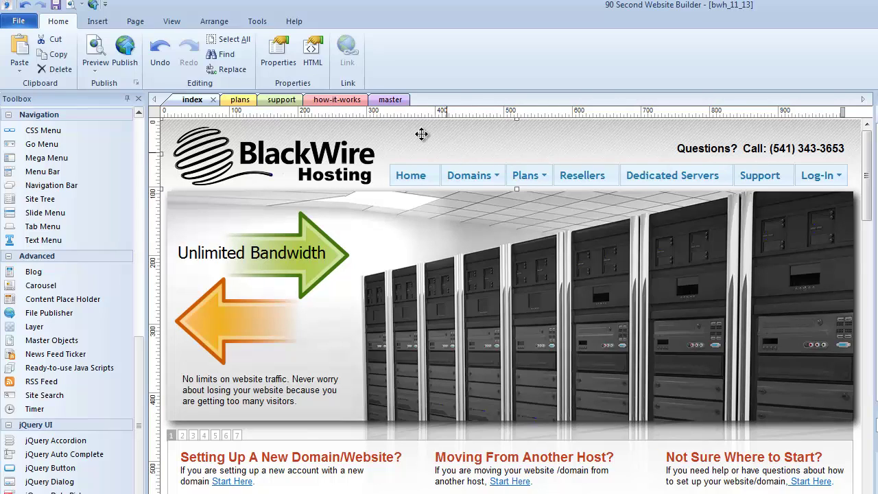
left_click(391, 100)
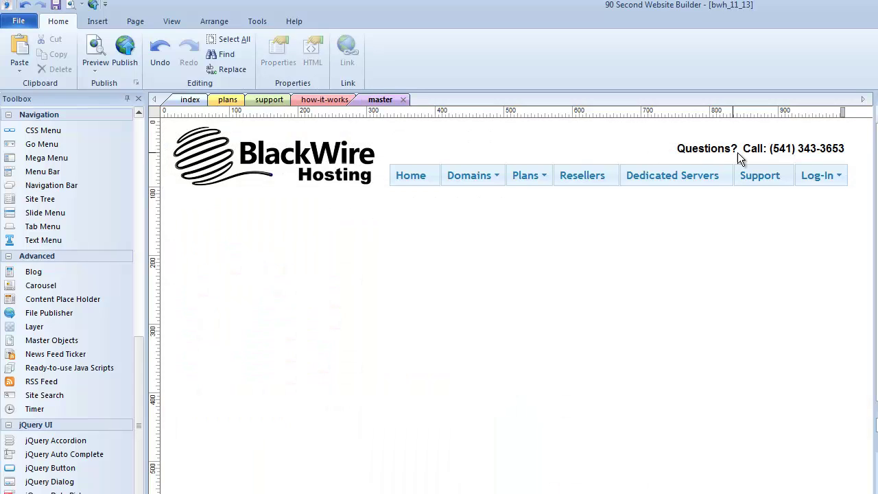
left_click(200, 100)
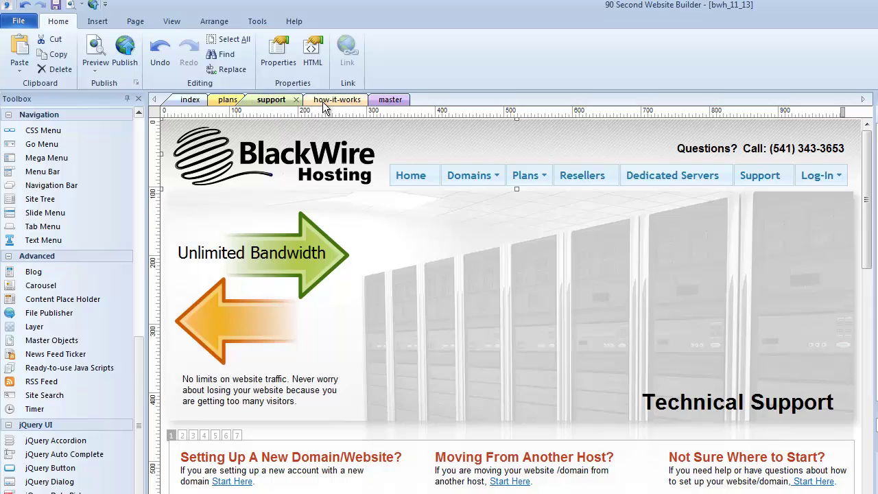
left_click(328, 100)
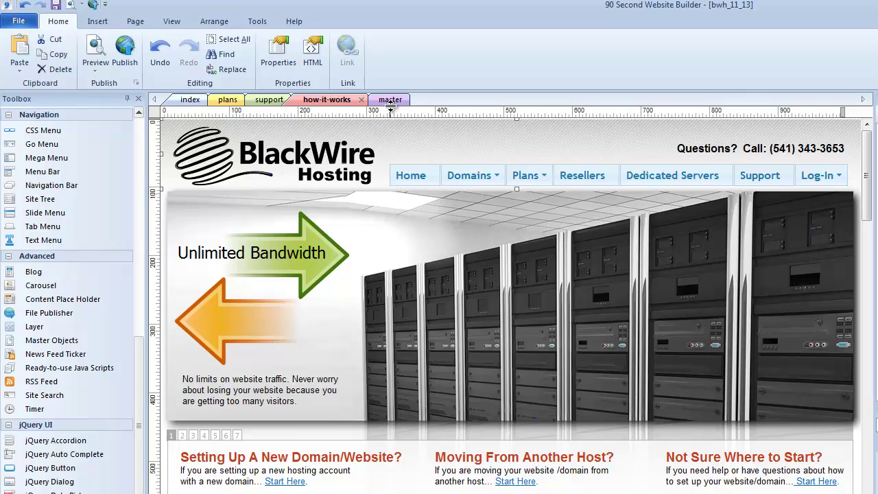
left_click(193, 101)
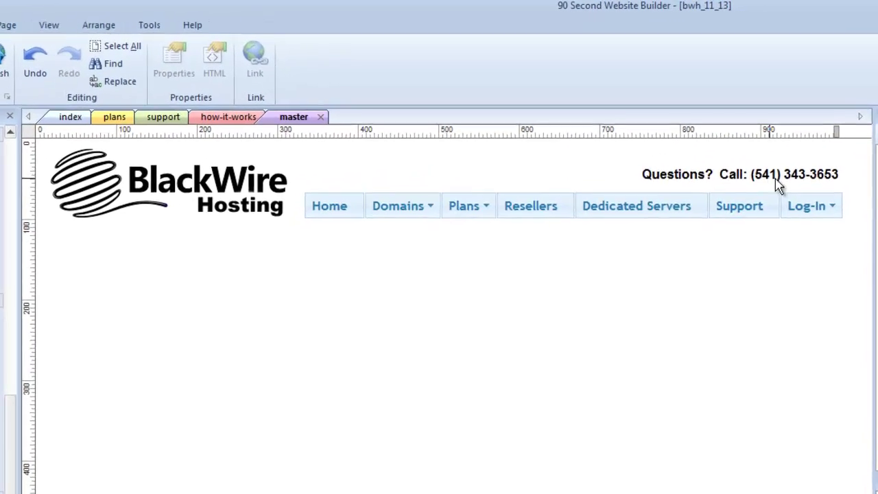
Replace the local number after the area code in the master page's Questions line with a placeholder phone number.
left_click(786, 177)
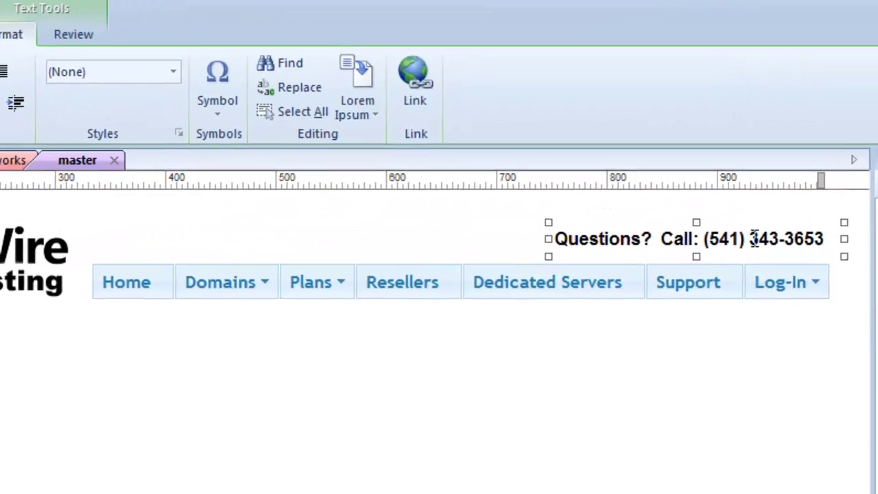
left_click_drag(753, 239, 831, 240)
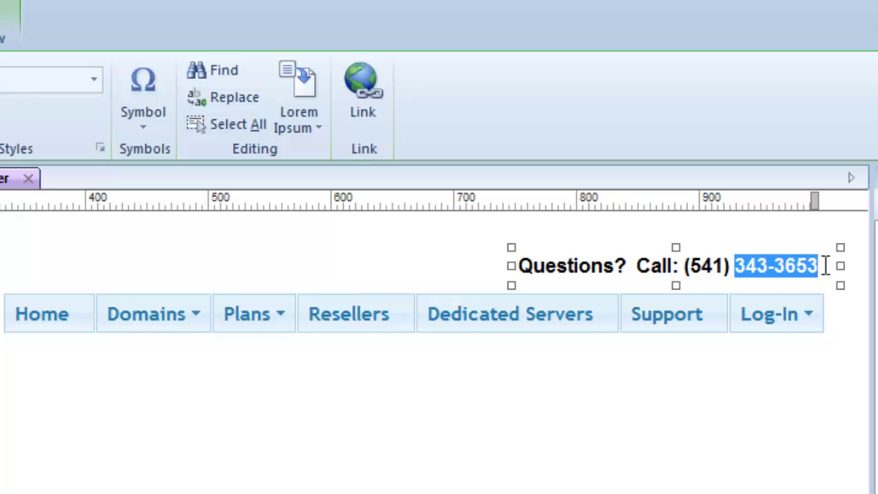
type("1234567")
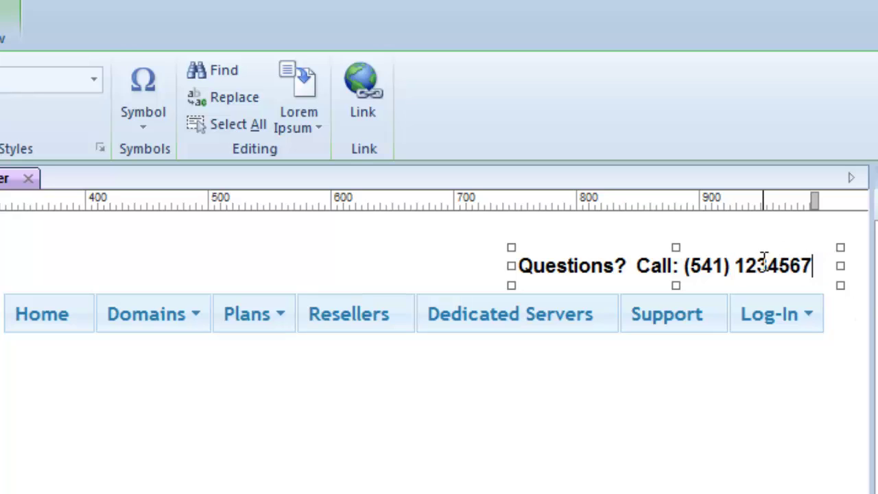
Add a hyphen after the third digit of the local phone number in the master page's Questions line and finish editing the text.
type("-")
left_click(624, 408)
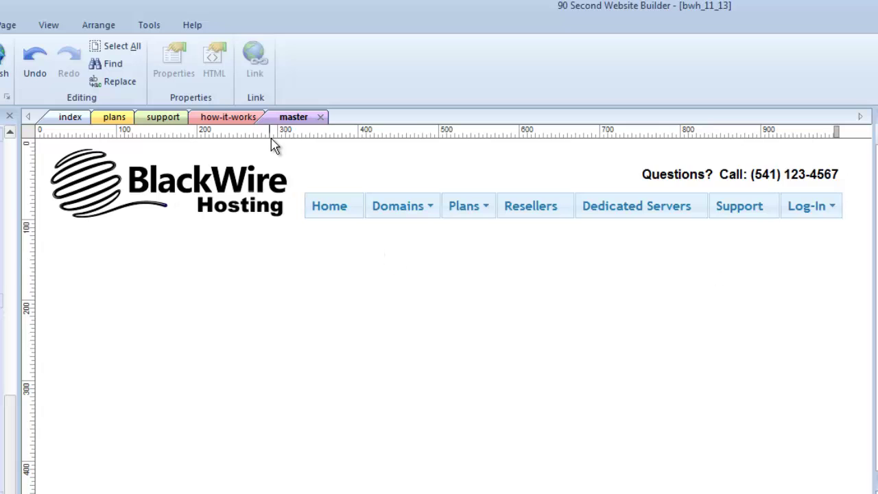
Check the edited phone line in the shared header on the index, plans, support and how-it-works pages against the master page.
left_click(73, 117)
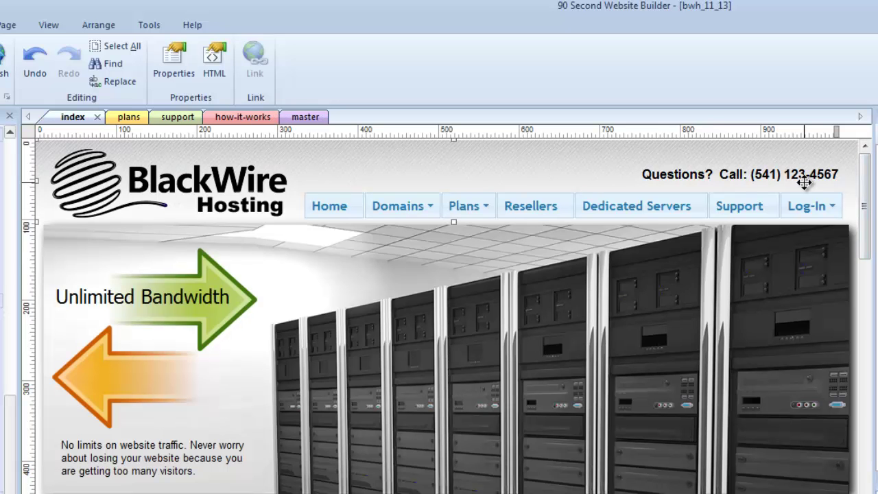
left_click(132, 121)
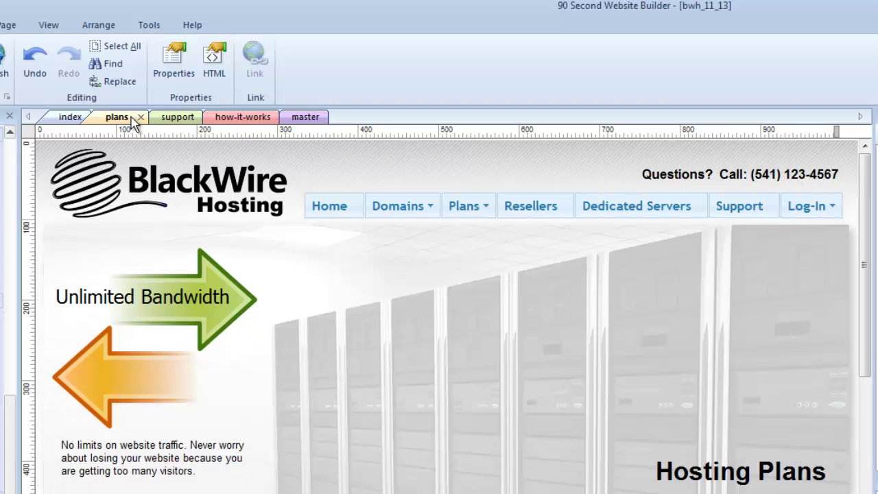
left_click(184, 119)
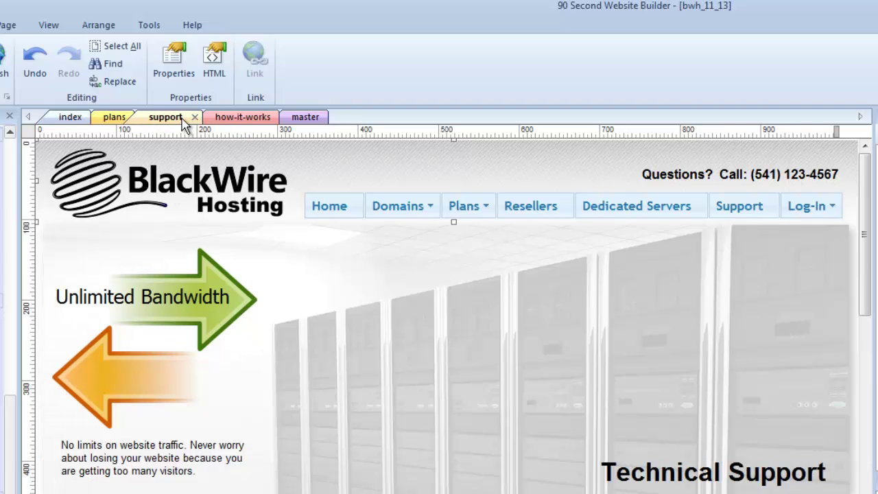
left_click(246, 120)
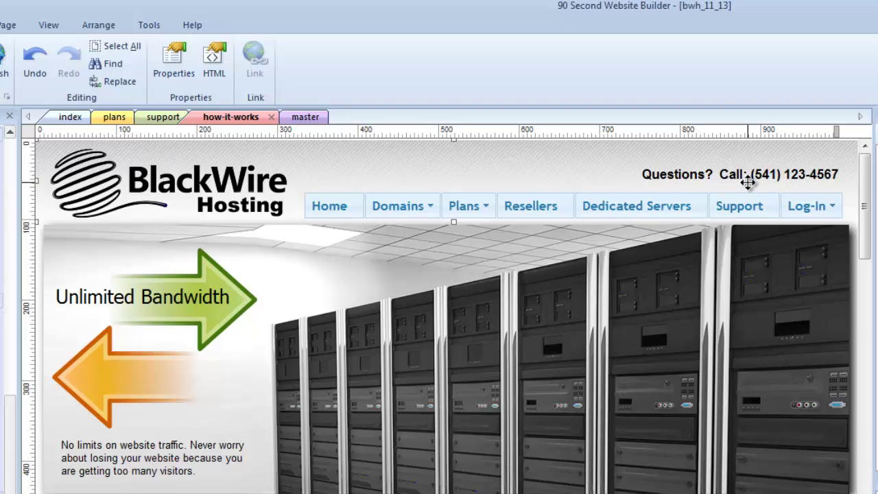
left_click(303, 120)
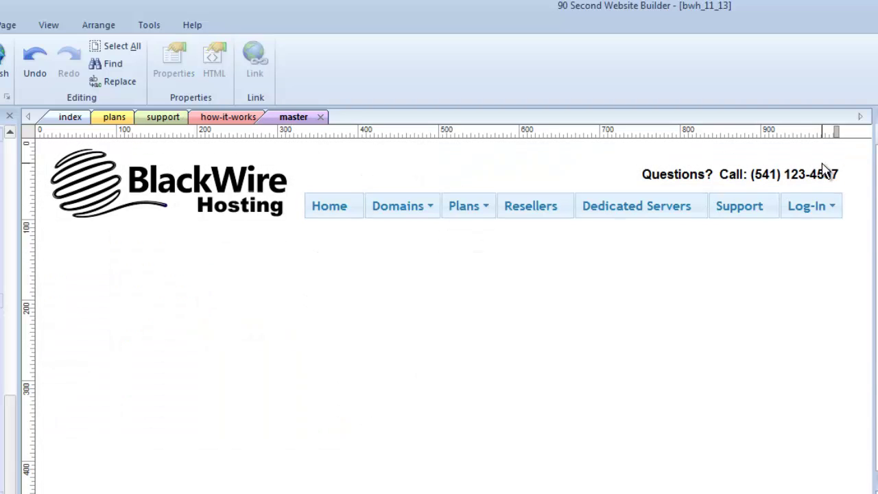
left_click(234, 118)
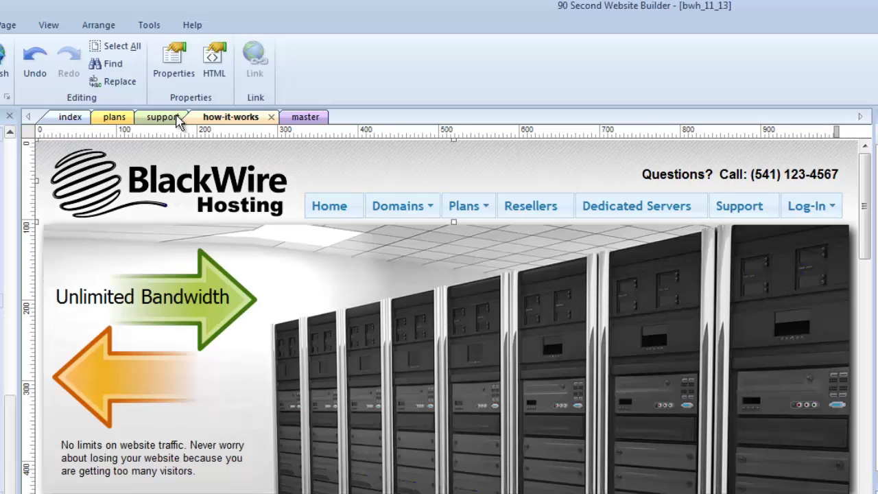
left_click(162, 118)
left_click(114, 120)
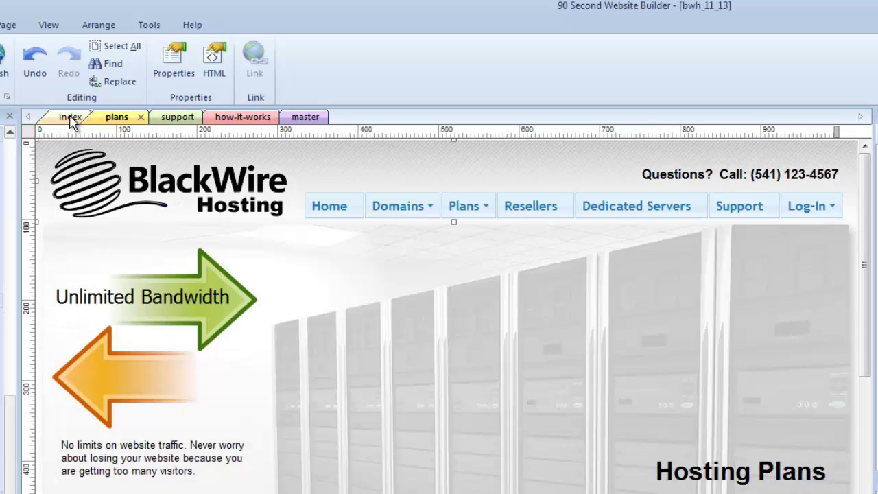
left_click(73, 120)
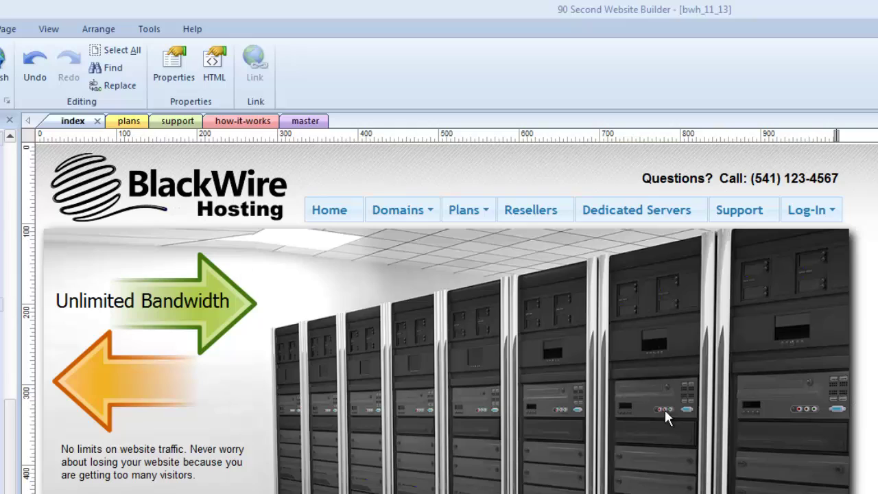
Review the index page from the shared header down to the footer and back.
left_click_drag(293, 188, 302, 154)
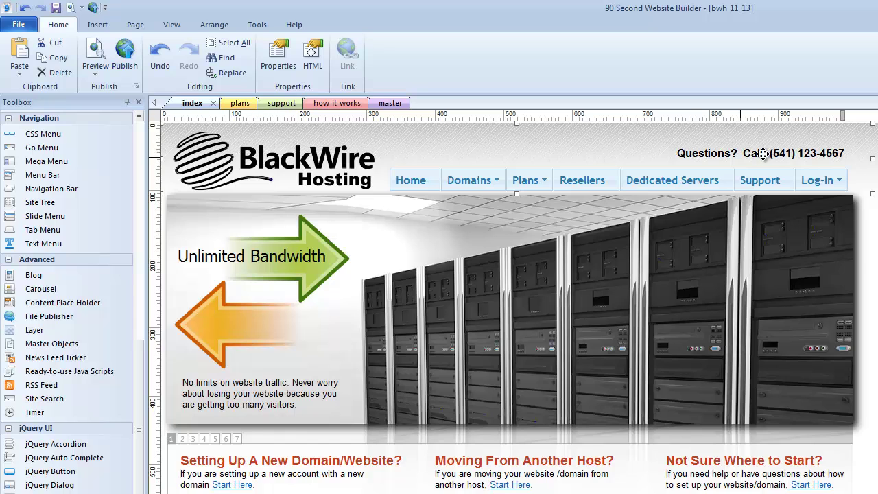
scroll(515, 308, "down", 15)
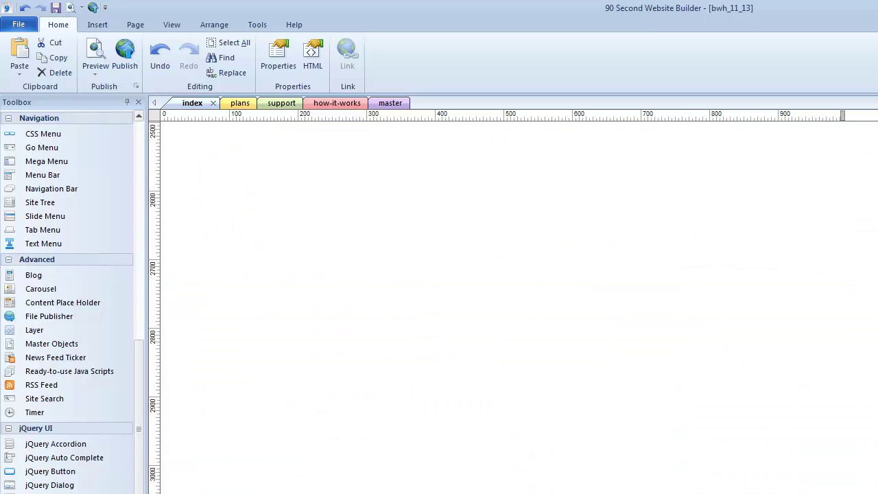
scroll(190, 322, "up", 3)
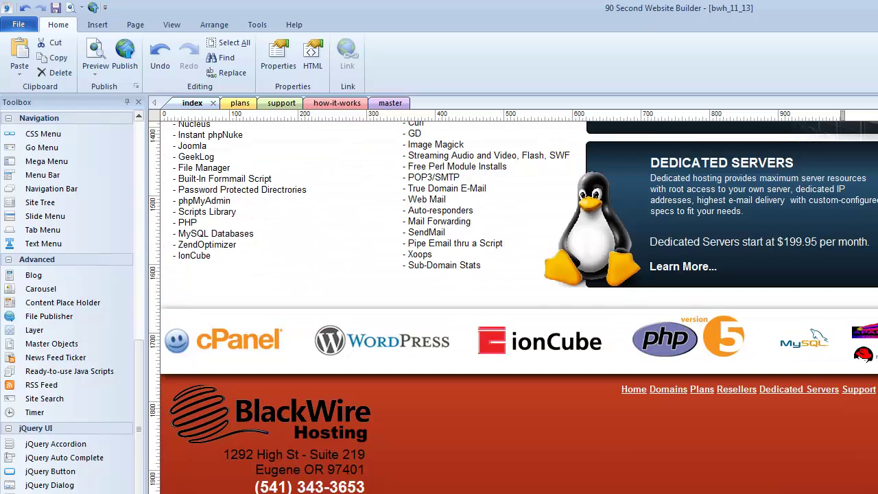
scroll(190, 323, "up", 10)
scroll(513, 308, "up", 7)
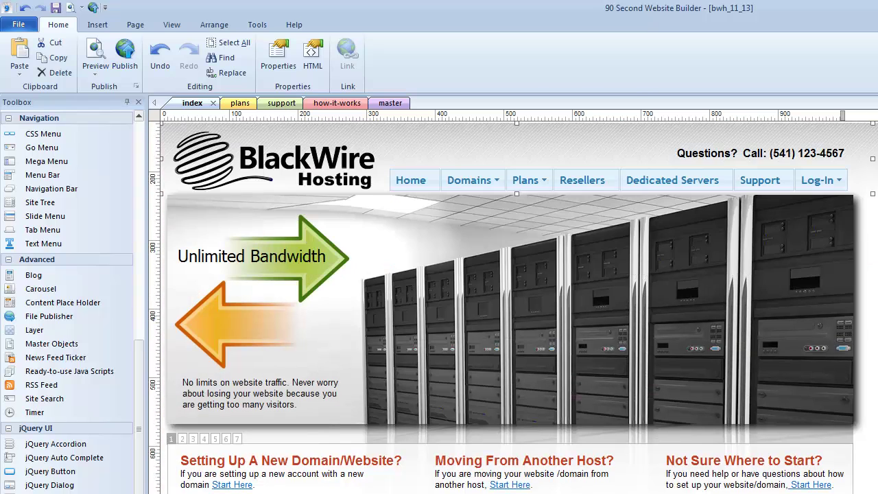